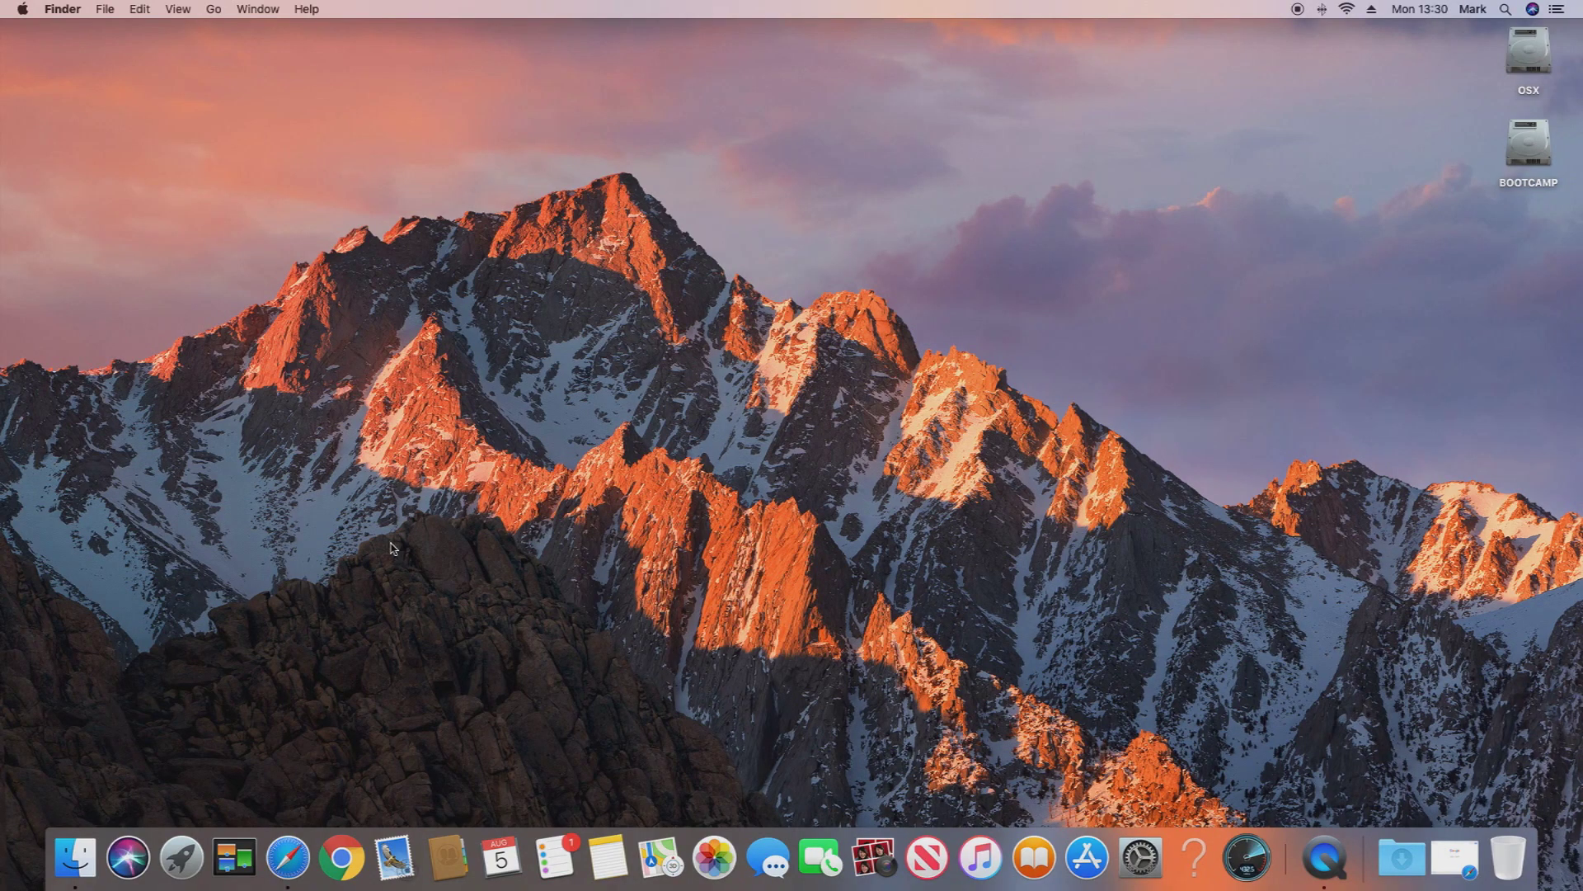
Step: Show the Documents folder in Finder with the DS-7204HUHI XML file visible
{"action": "left_click", "coordinate": [1381, 850]}
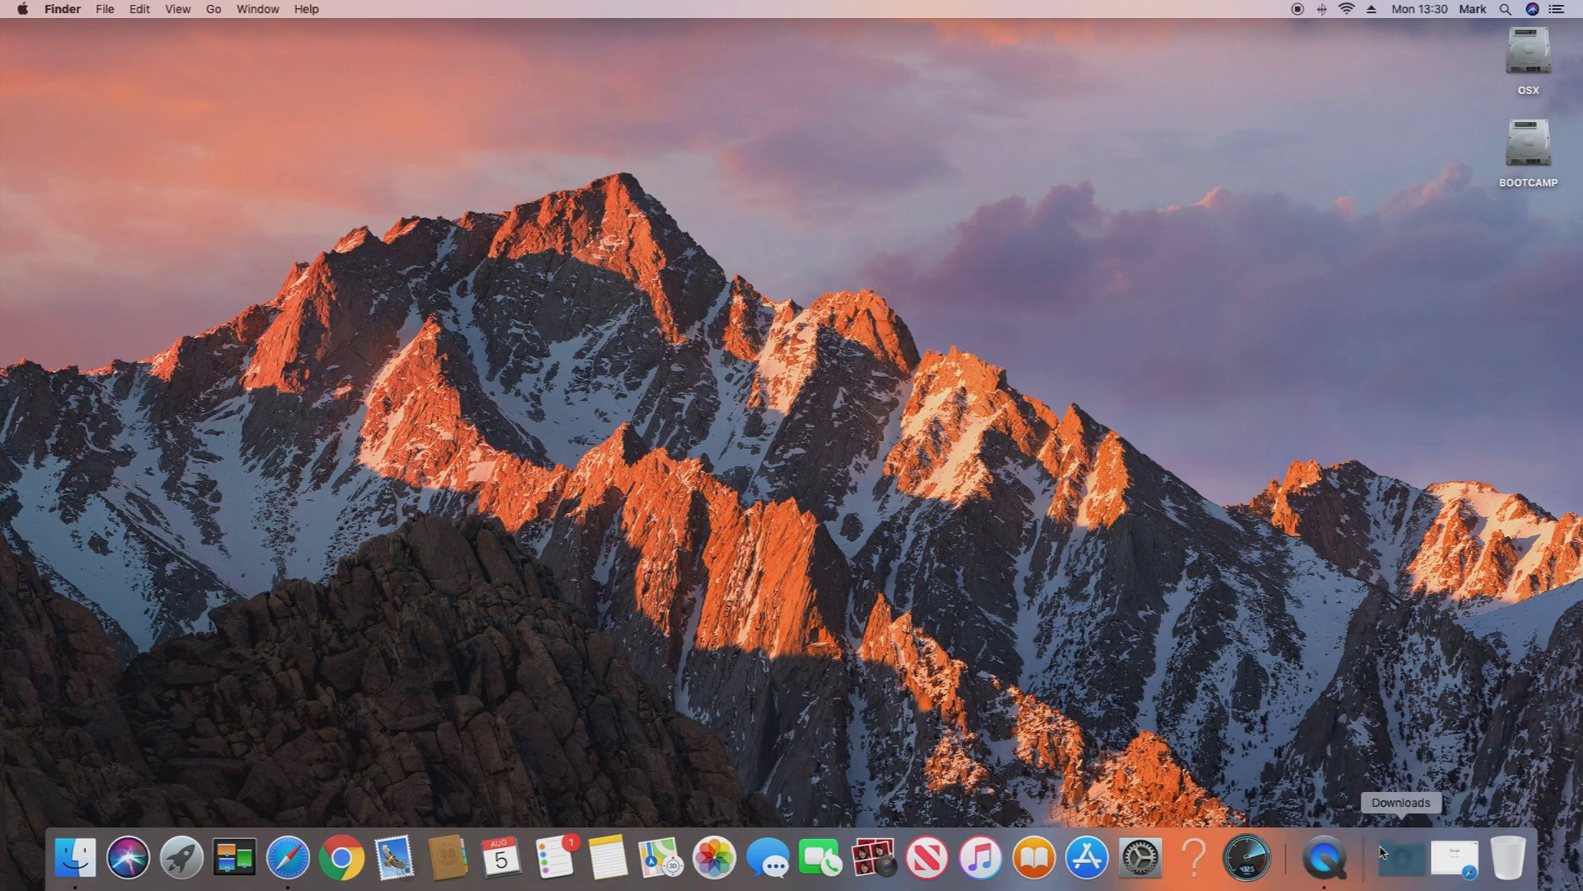
{"action": "left_click", "coordinate": [1284, 728]}
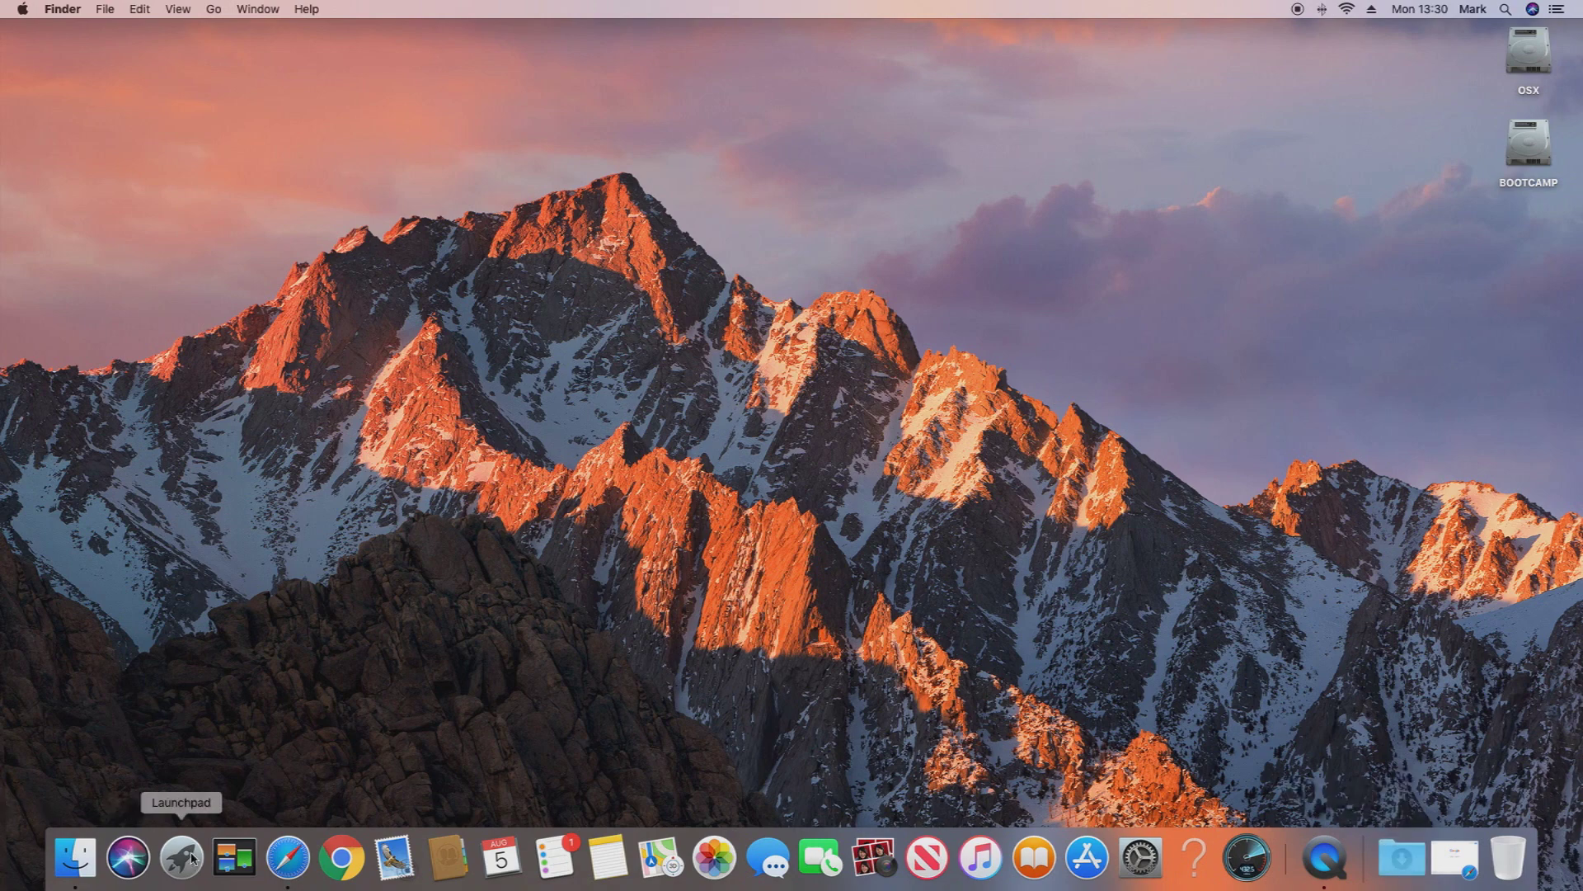
{"action": "left_click", "coordinate": [76, 856]}
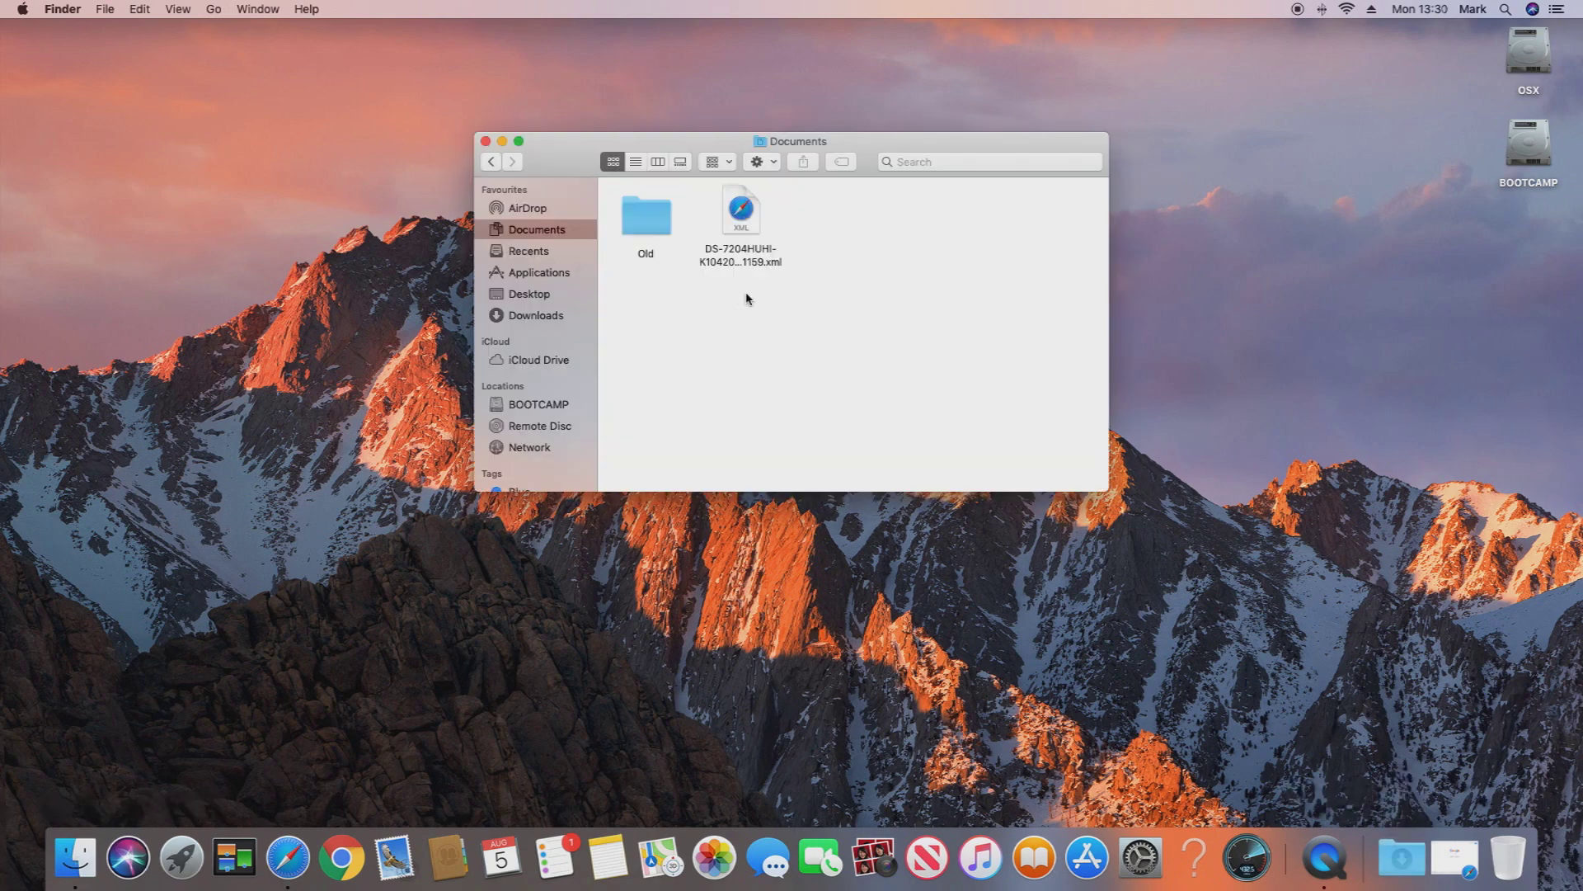
{"action": "left_click", "coordinate": [769, 260]}
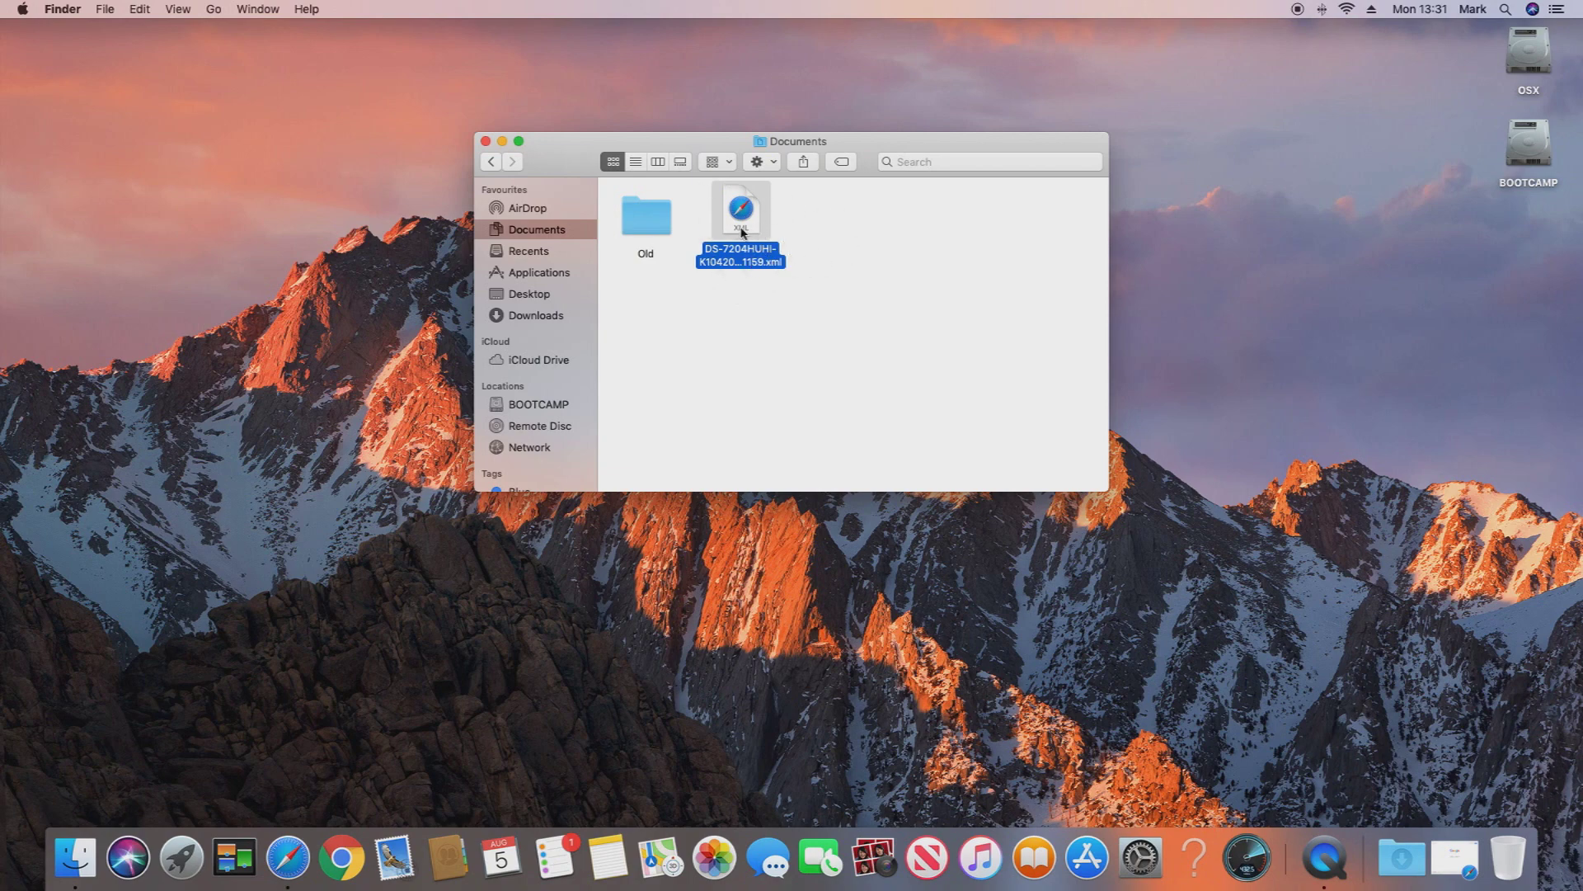
{"action": "left_click", "coordinate": [802, 276]}
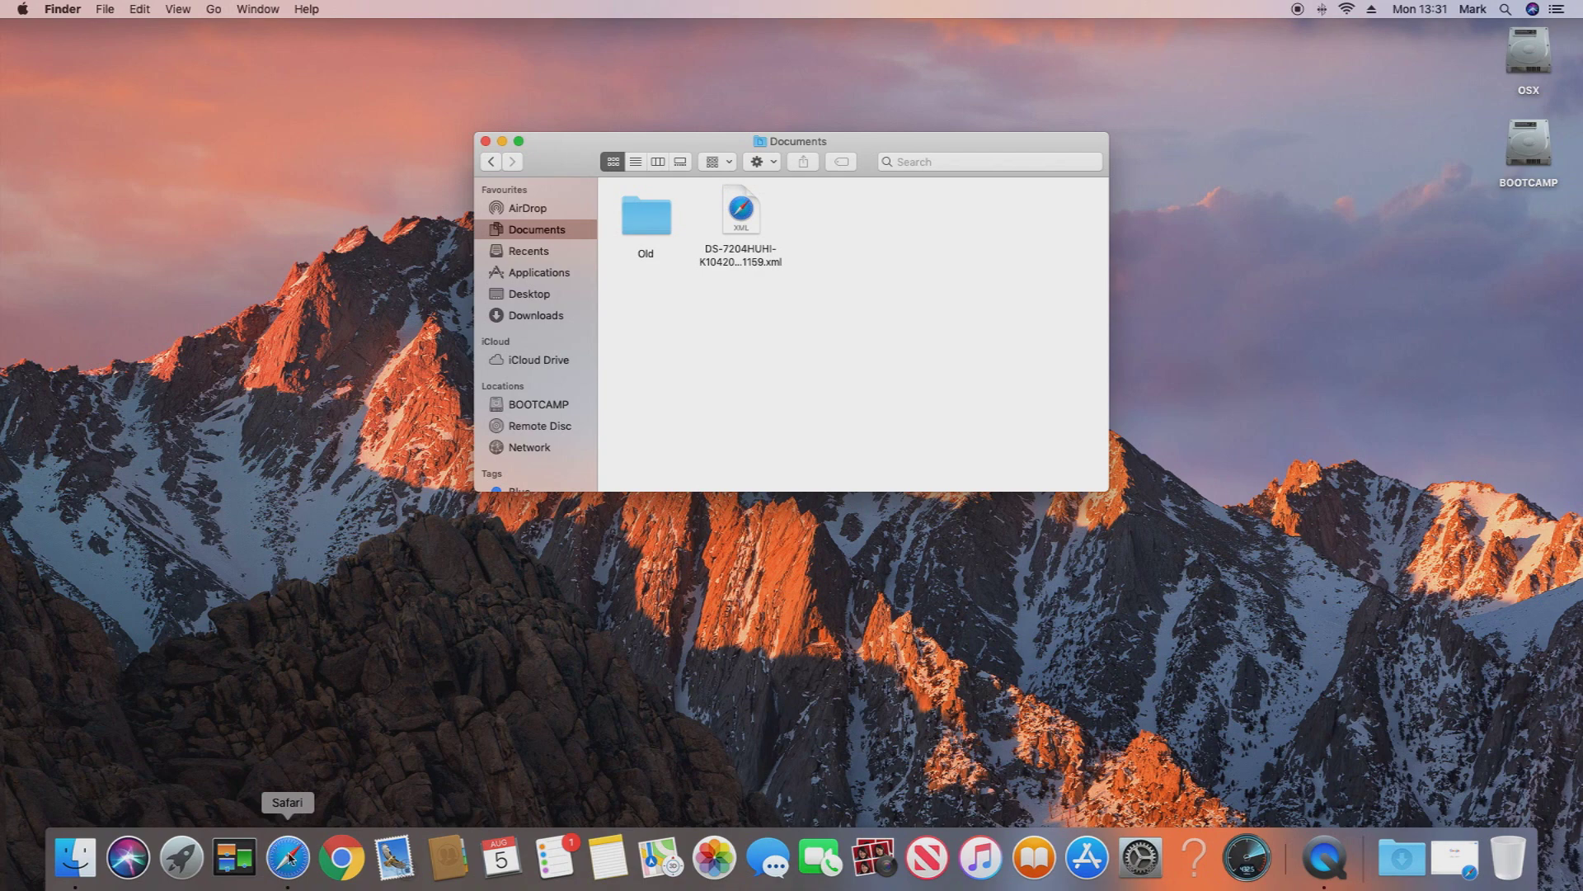
Step: Launch Safari from the Dock onto the Google home page
{"action": "left_click", "coordinate": [288, 853]}
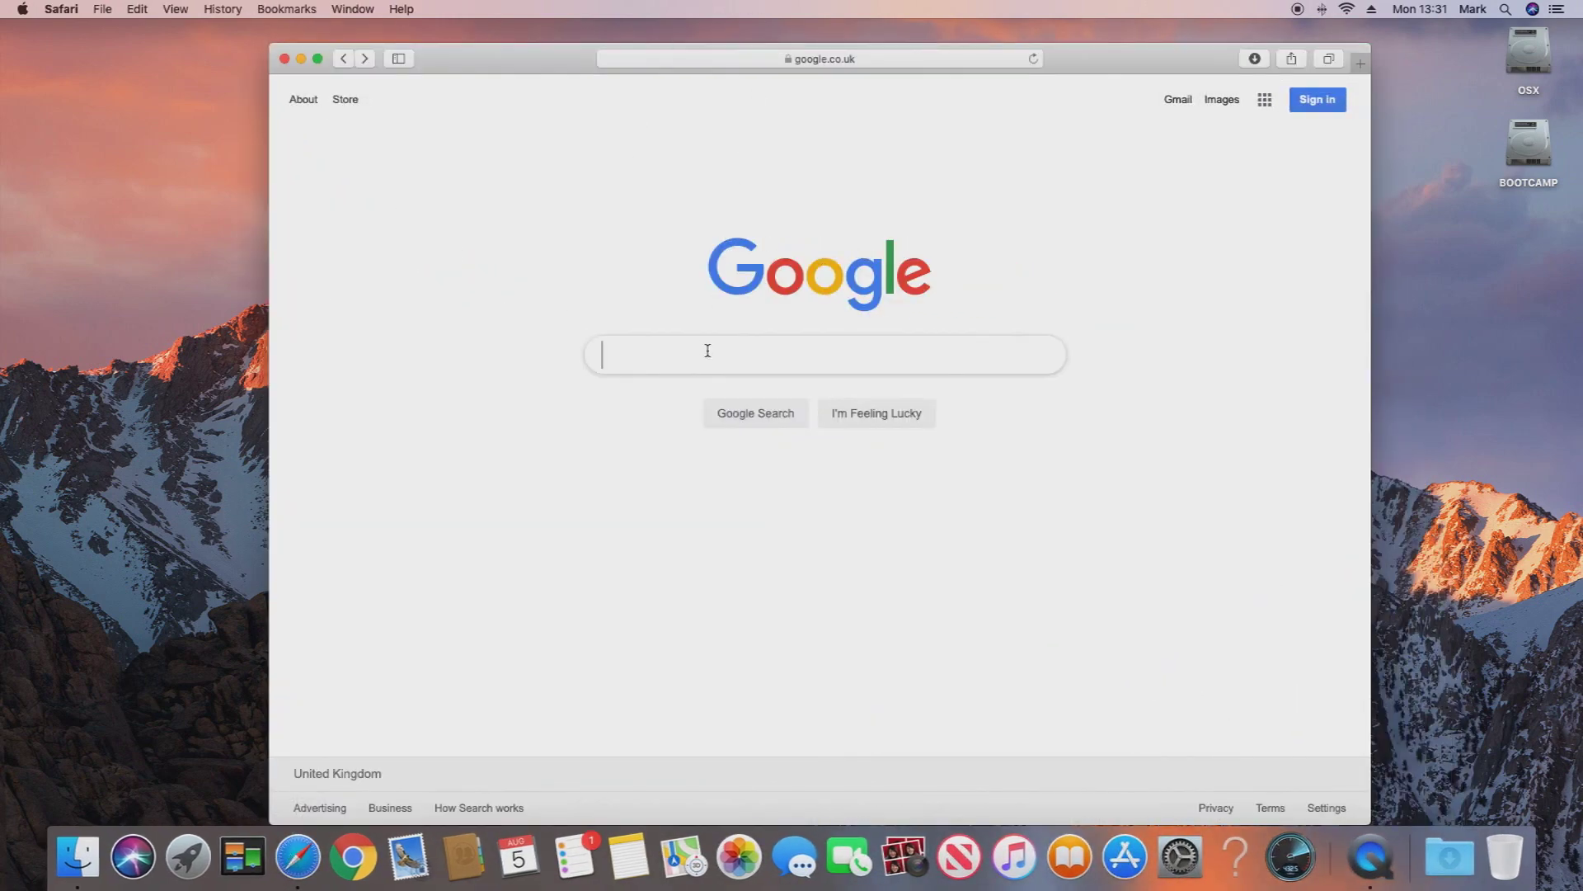
{"action": "type", "text": "SADP OS"}
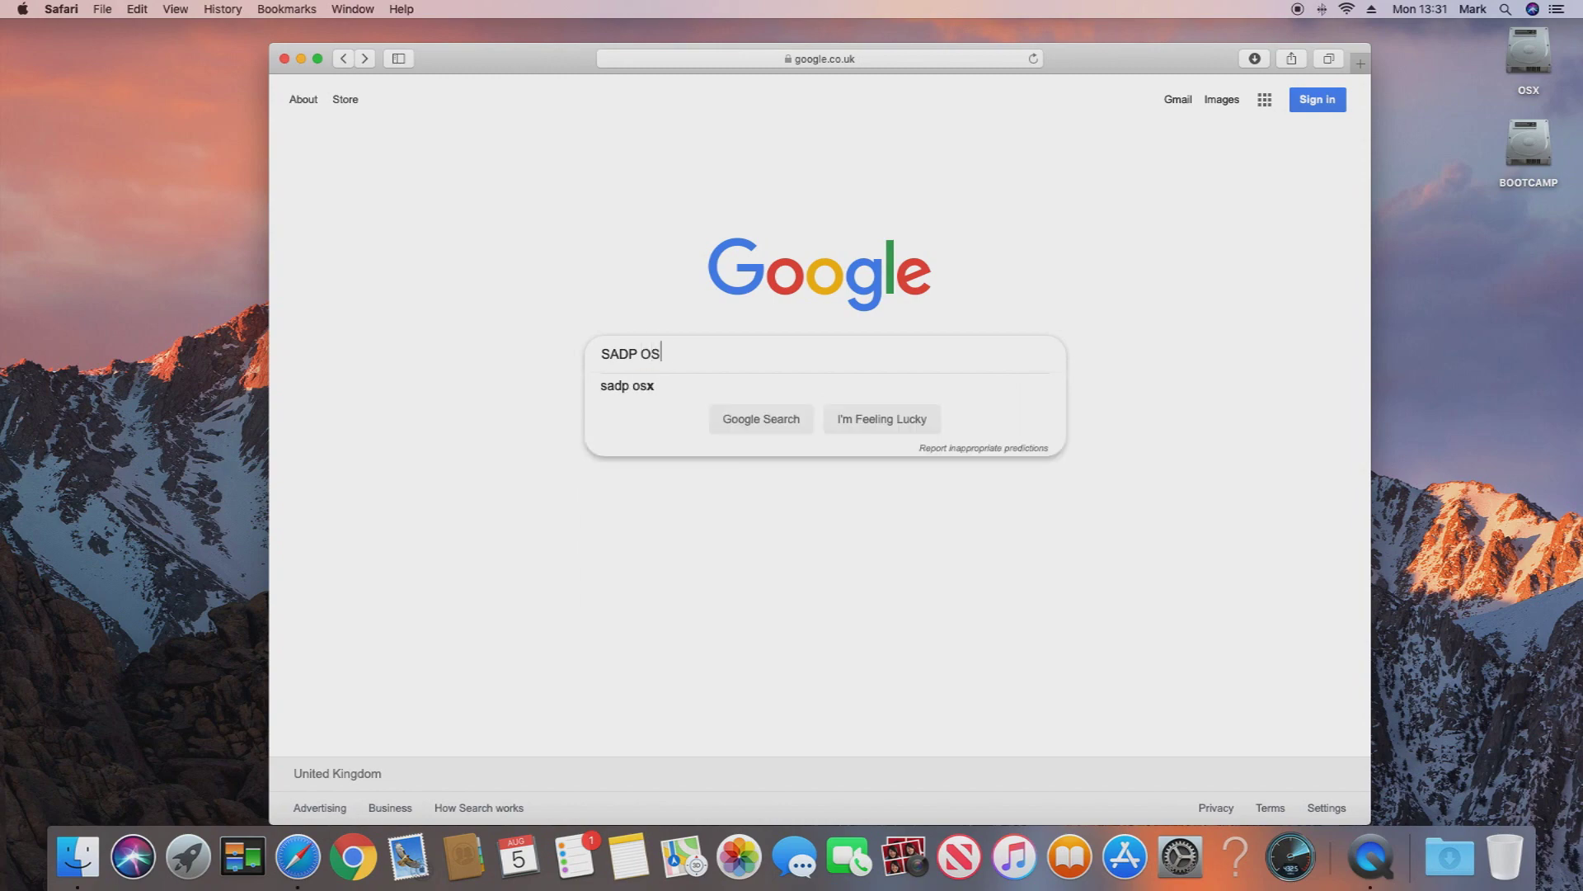
{"action": "type", "text": "X"}
Step: Search Google for SADP OSX and reach SADP for Mac OS 64-bit on Hikvision's tools page
{"action": "key", "text": "Return"}
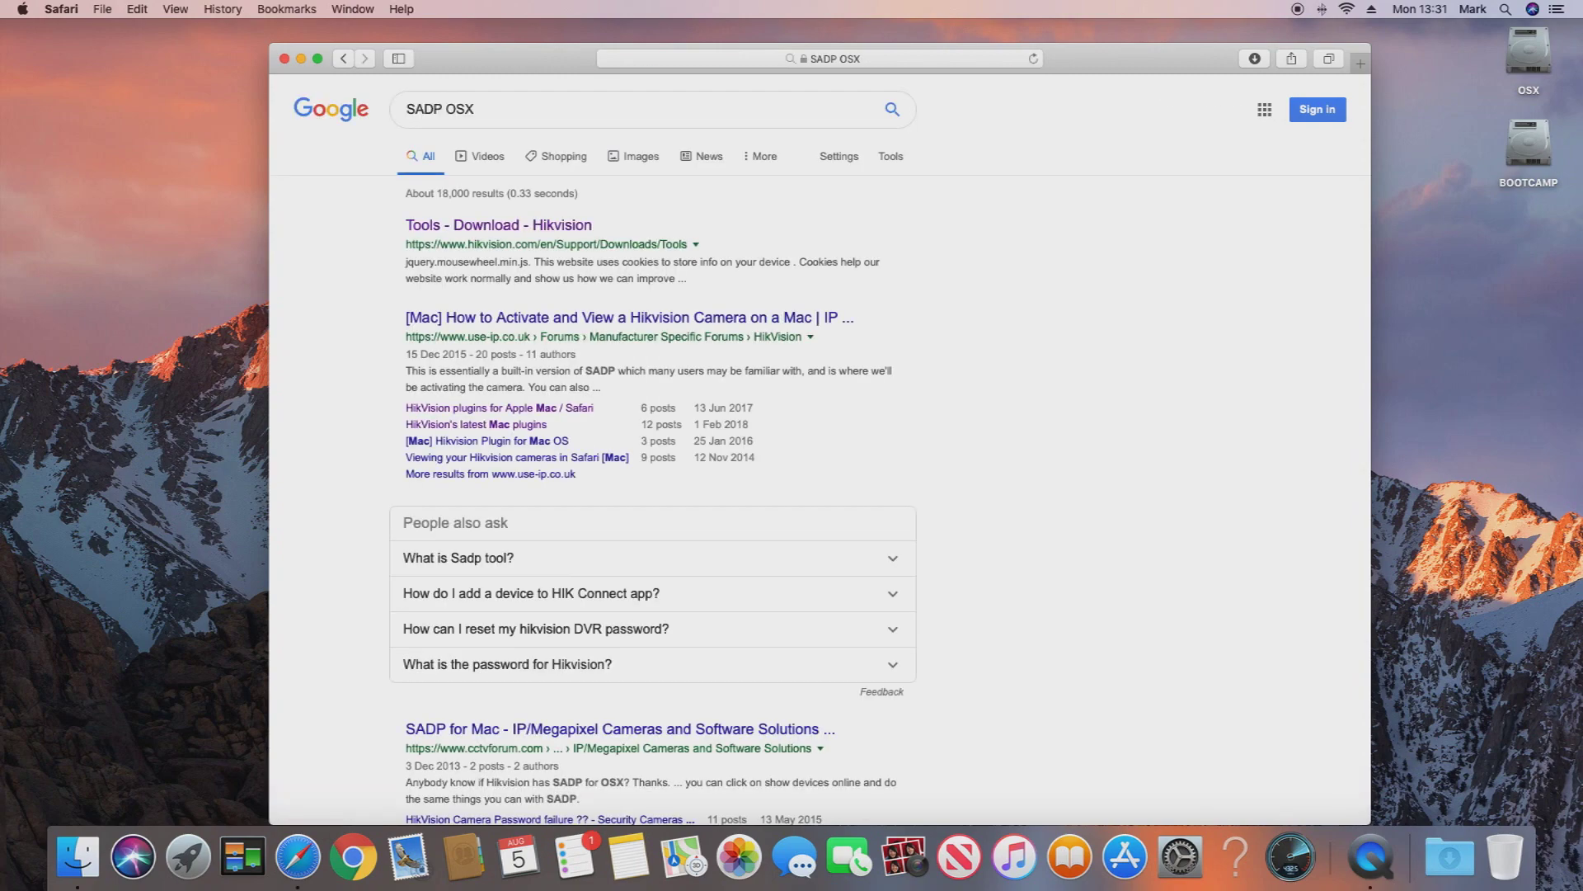
{"action": "scroll", "coordinate": [518, 249], "scroll_direction": "down", "scroll_amount": 3}
{"action": "scroll", "coordinate": [518, 249], "scroll_direction": "up", "scroll_amount": 3}
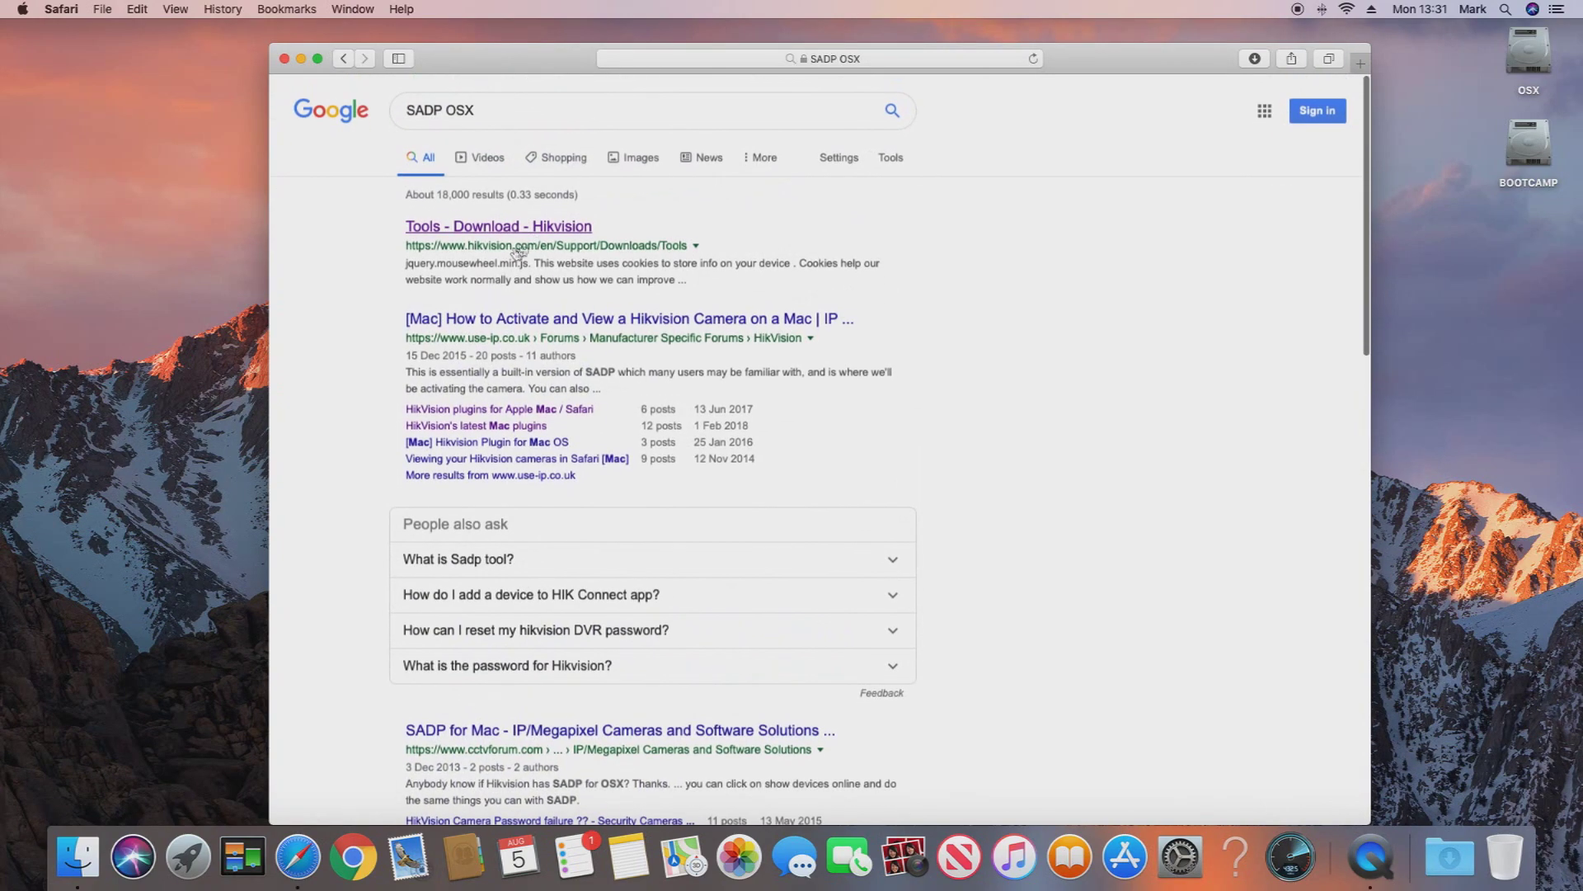
{"action": "left_click", "coordinate": [482, 230]}
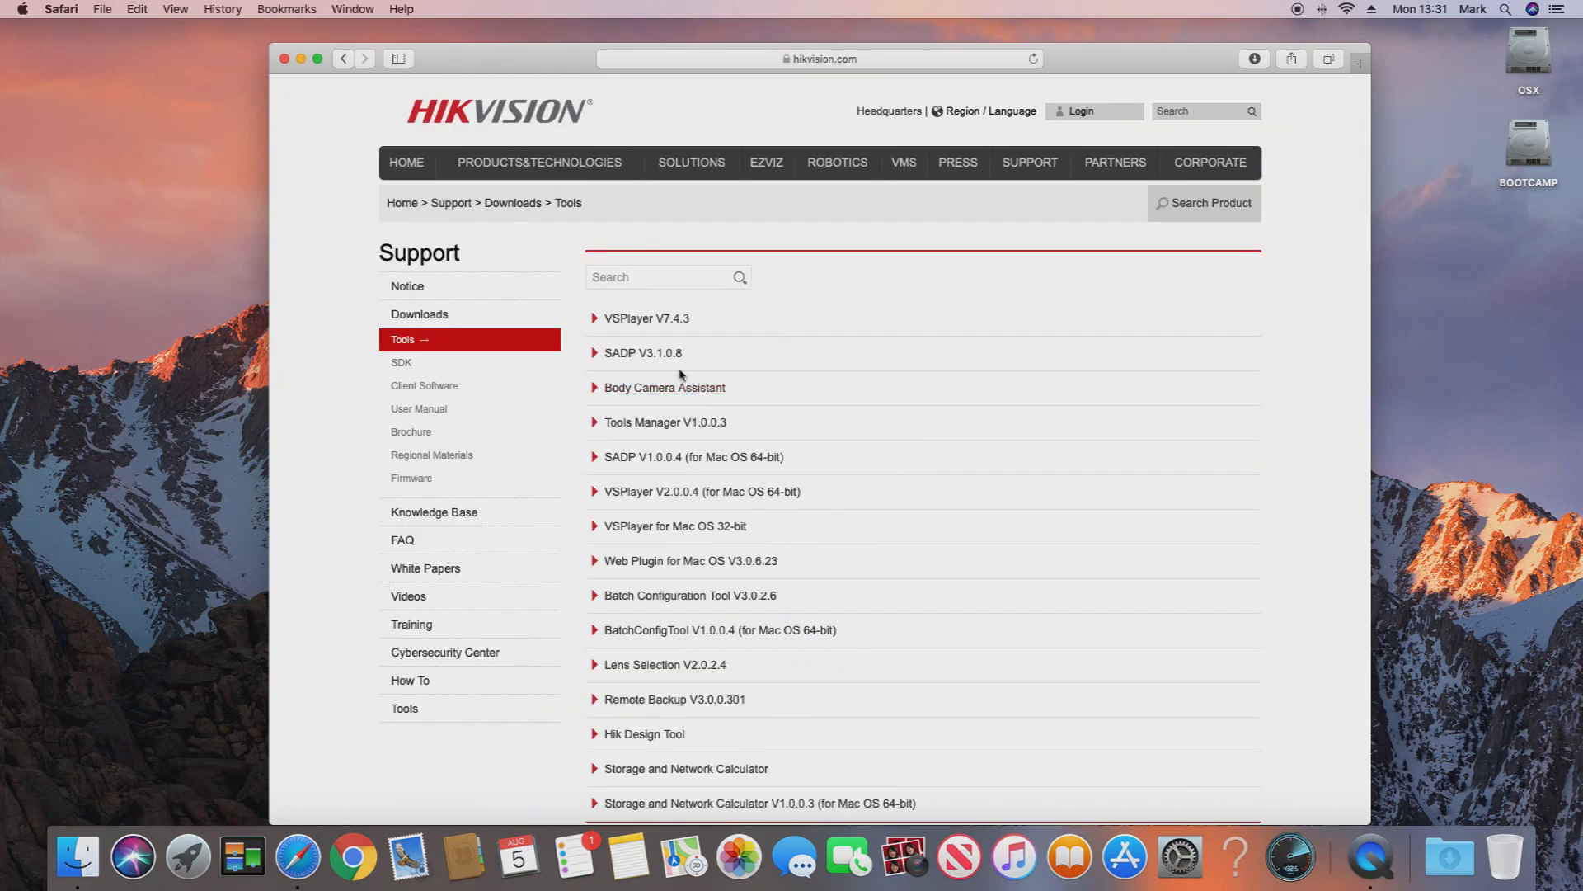
{"action": "left_click", "coordinate": [733, 467]}
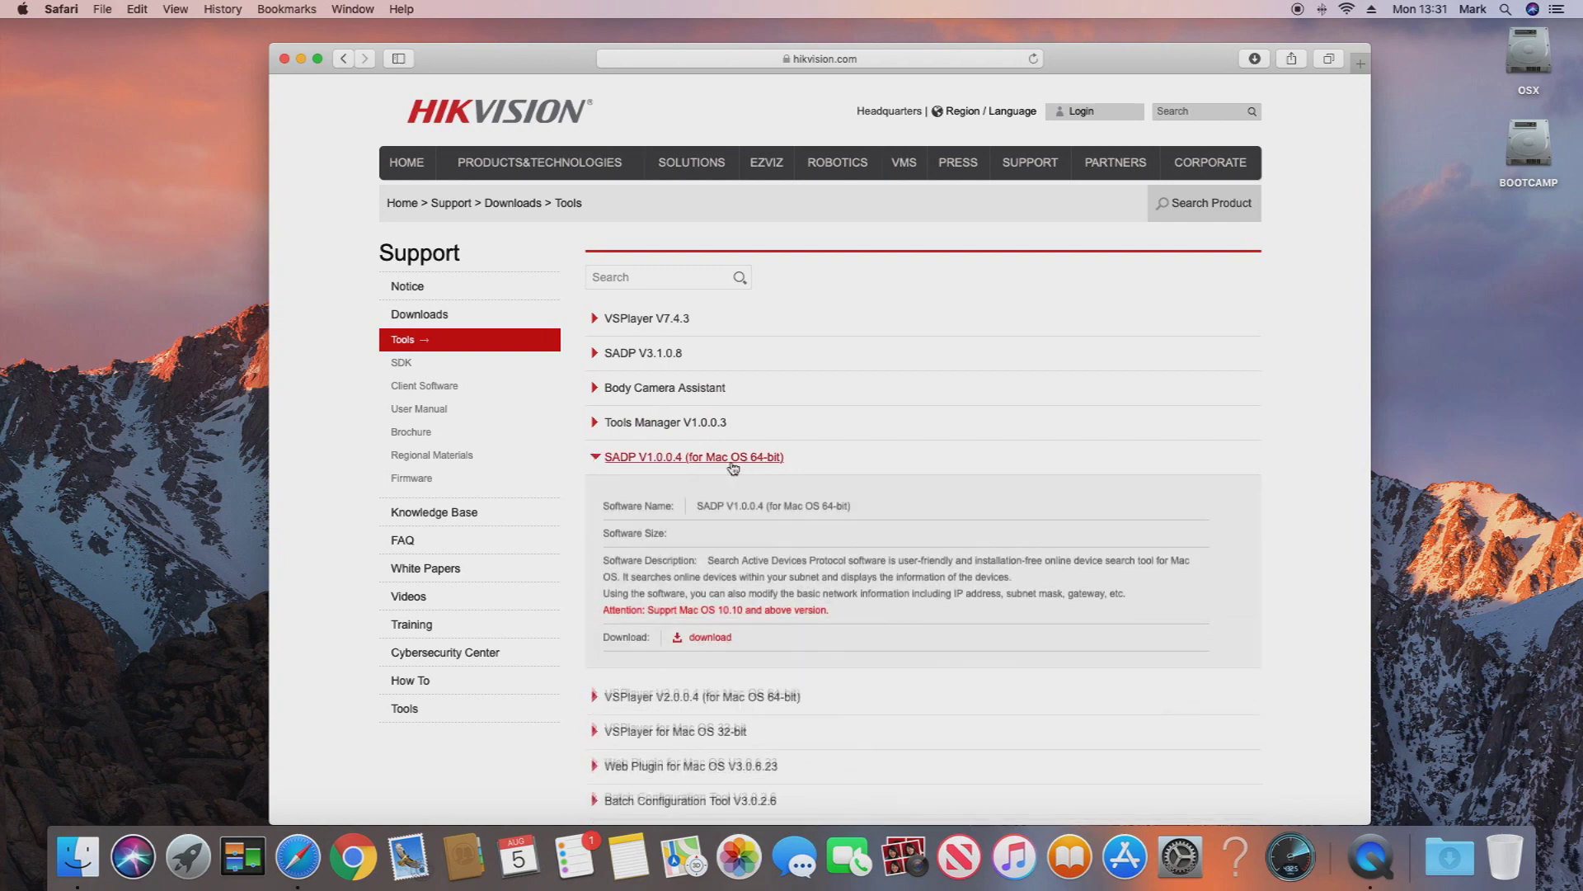
Step: Download SADP for Mac, agreeing to the terms, then minimise Safari and reach for the package
{"action": "left_click", "coordinate": [718, 636]}
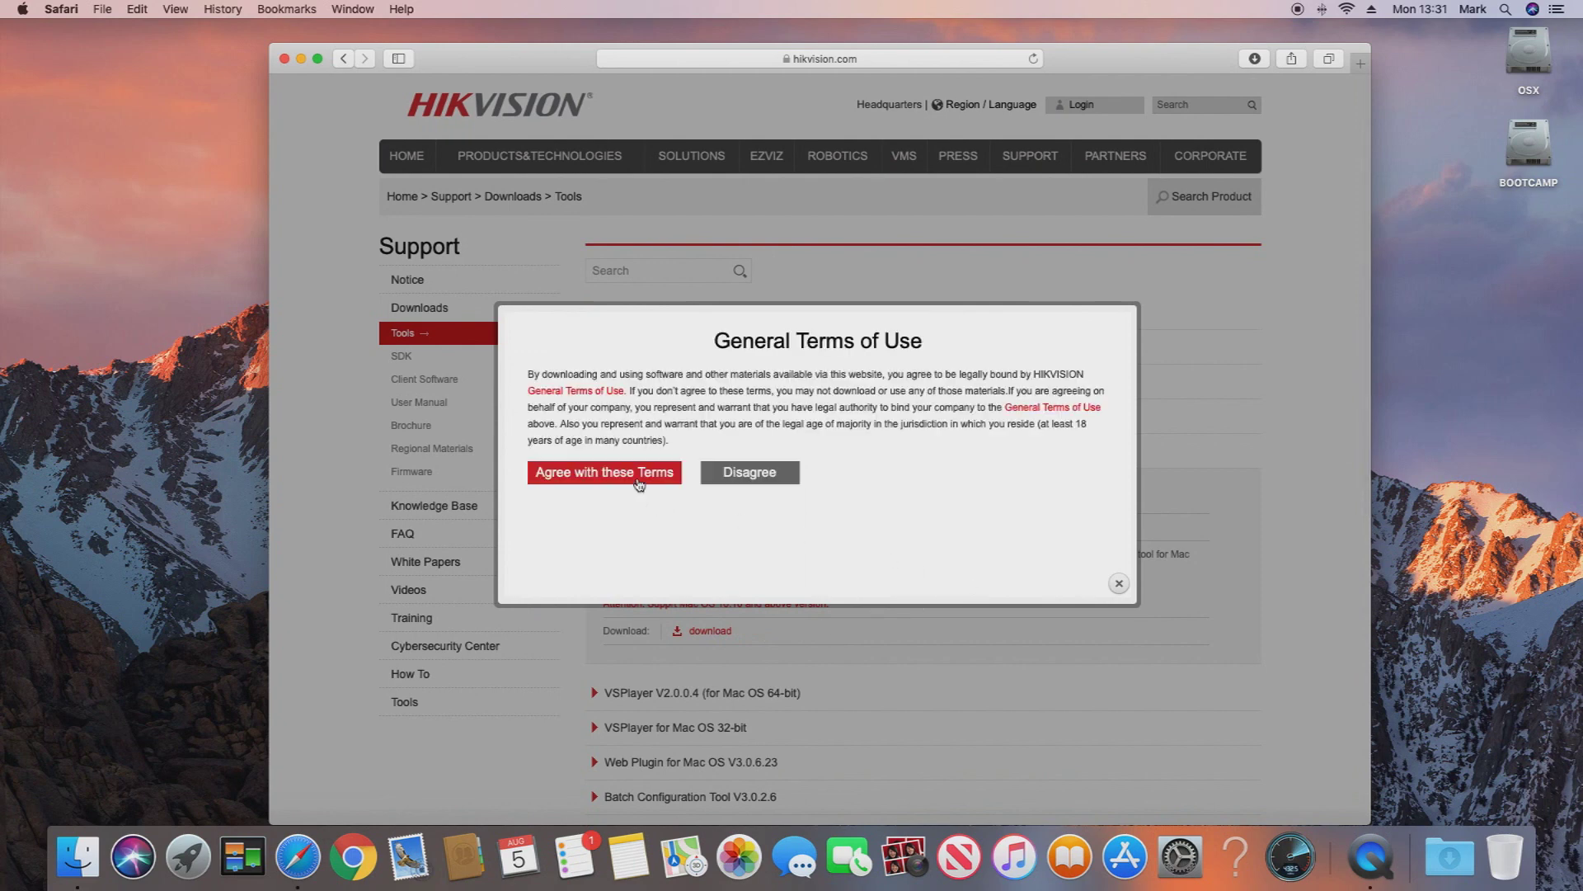
{"action": "left_click", "coordinate": [638, 480]}
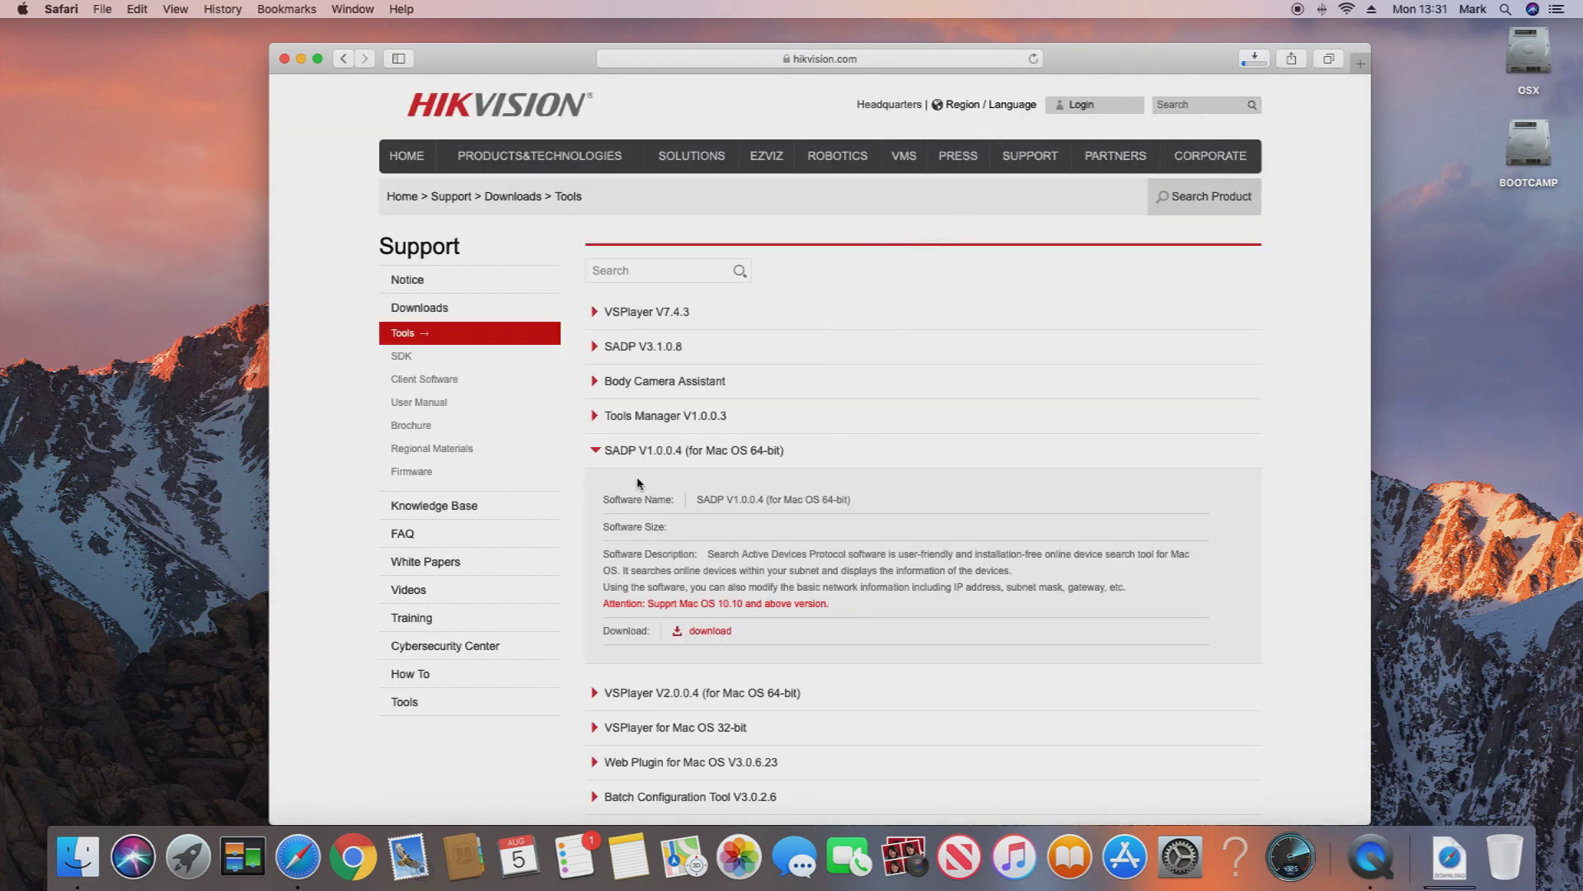
{"action": "left_click", "coordinate": [302, 58]}
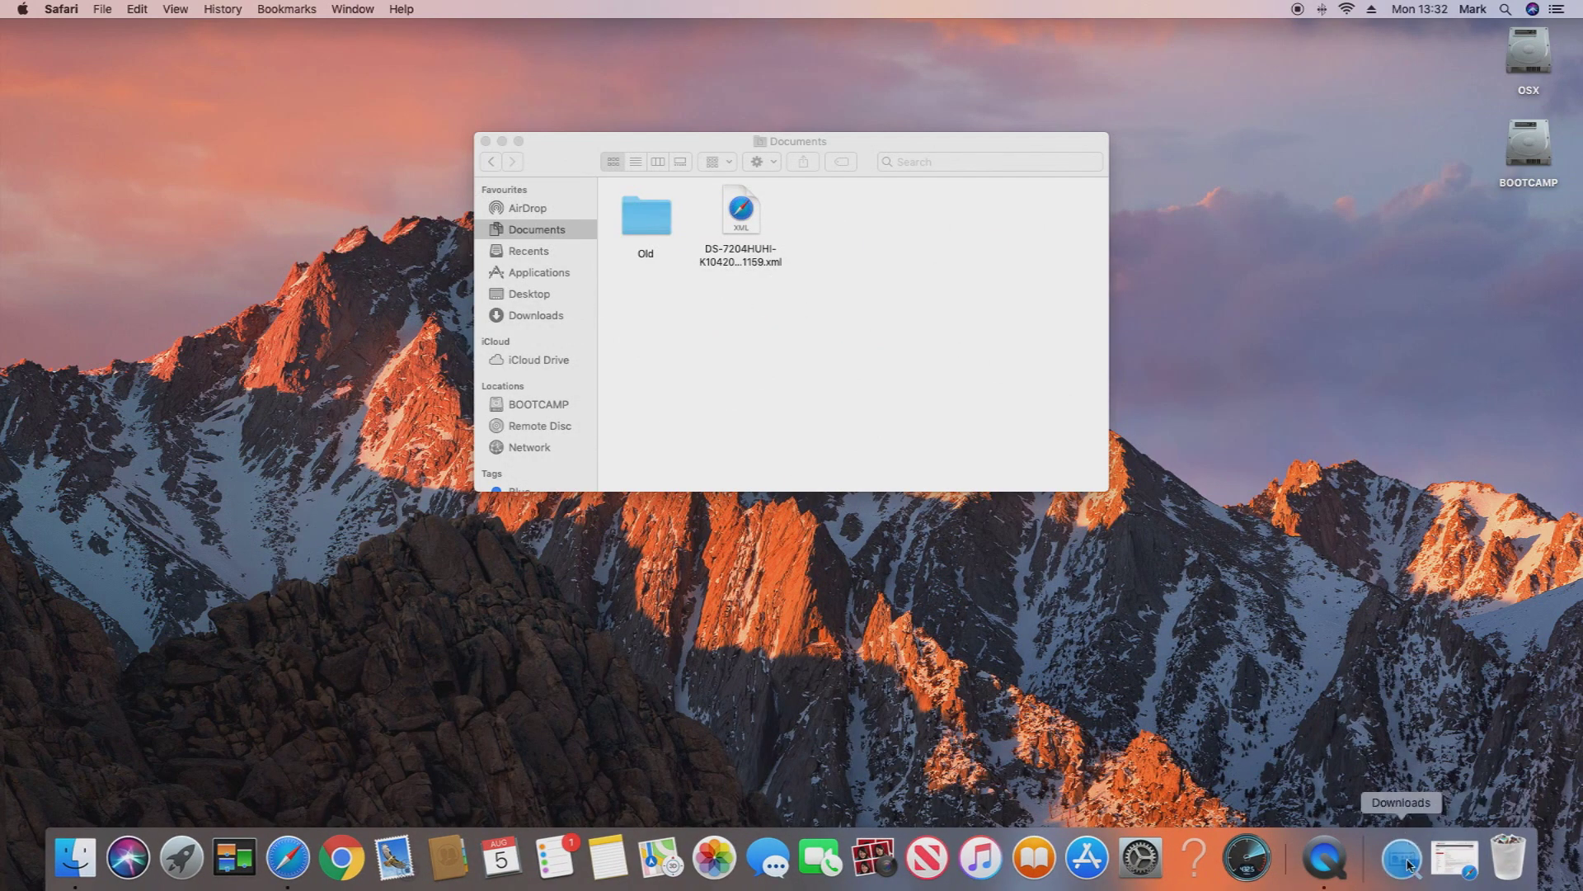
{"action": "left_click", "coordinate": [1407, 862]}
Step: Try opening SADPTool.pkg from Downloads and dismiss the unidentified-developer warning
{"action": "left_click", "coordinate": [1402, 788]}
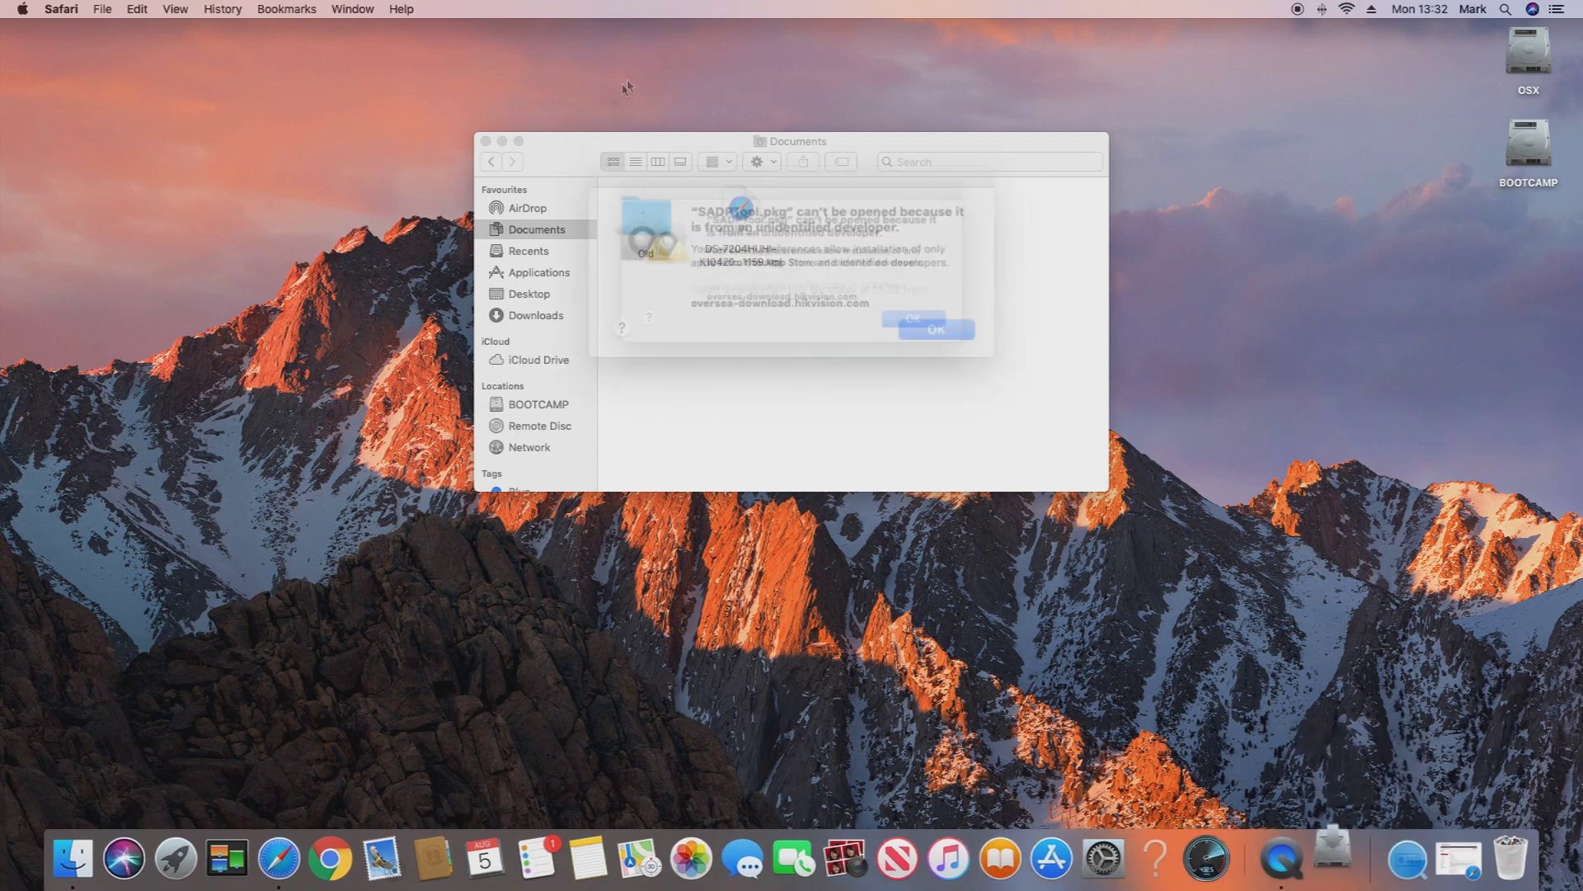
{"action": "left_click", "coordinate": [502, 144]}
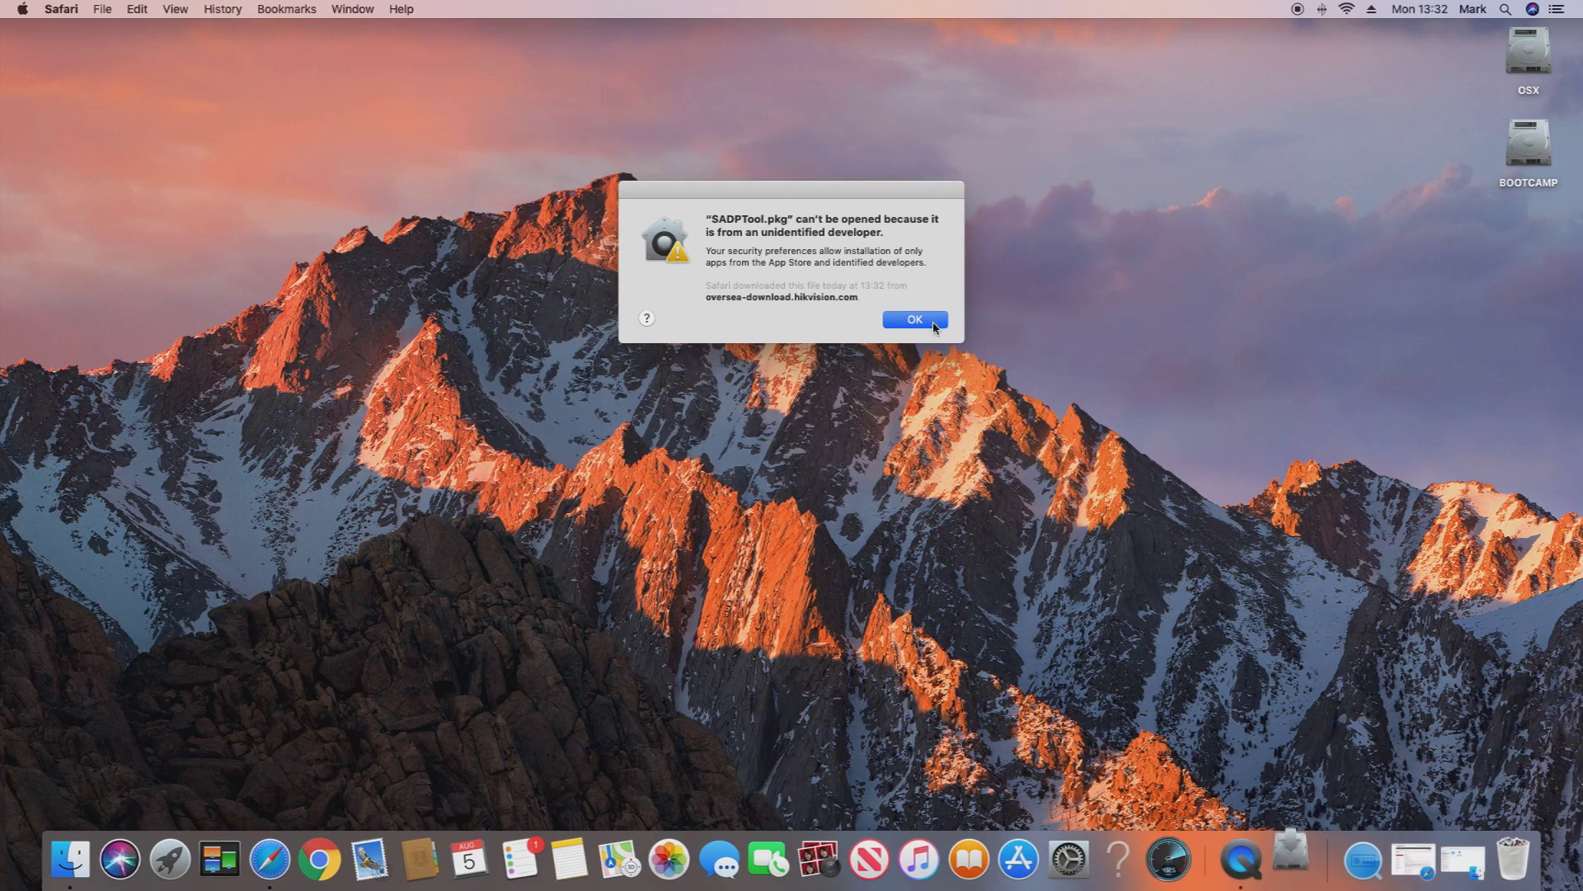
{"action": "left_click", "coordinate": [933, 324]}
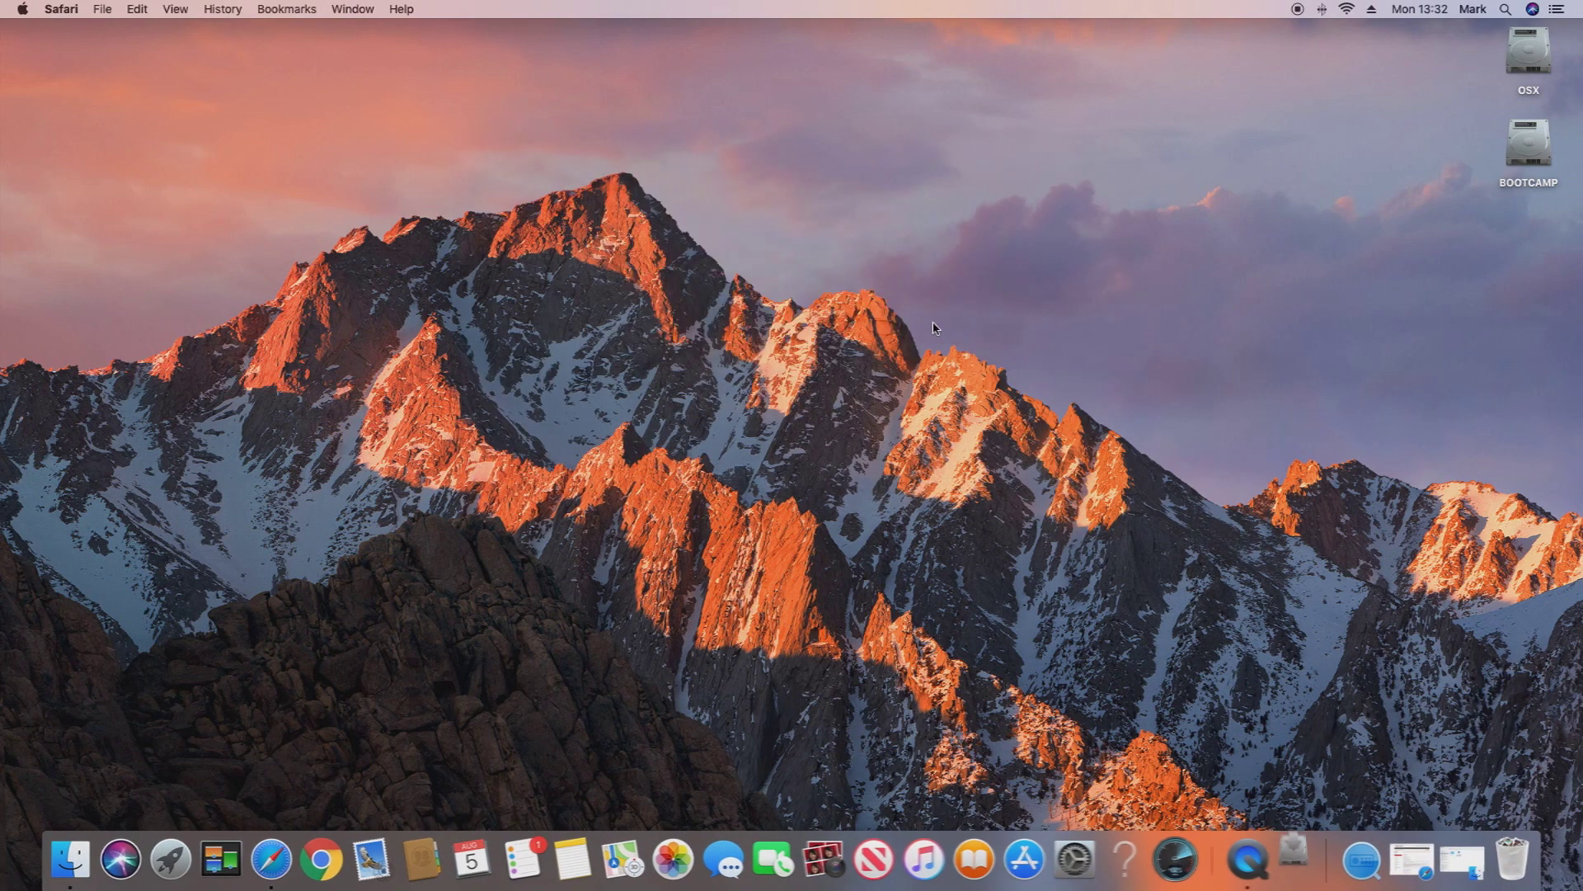
Step: In System Preferences > Security & Privacy, choose Open Anyway for SADPTool.pkg and confirm
{"action": "left_click", "coordinate": [23, 9]}
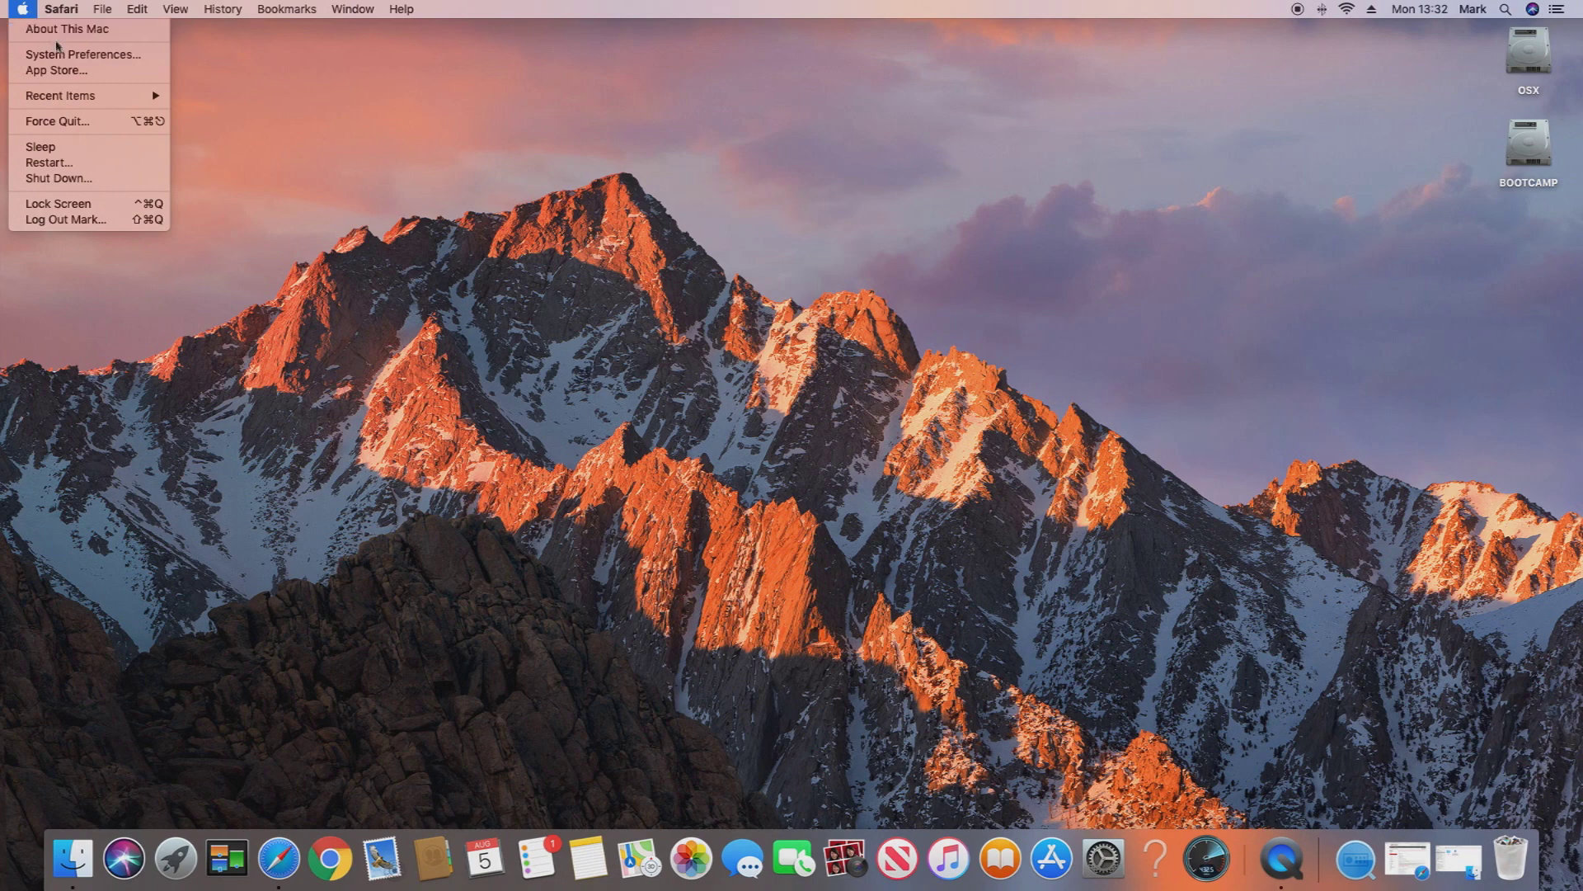
{"action": "left_click", "coordinate": [62, 55]}
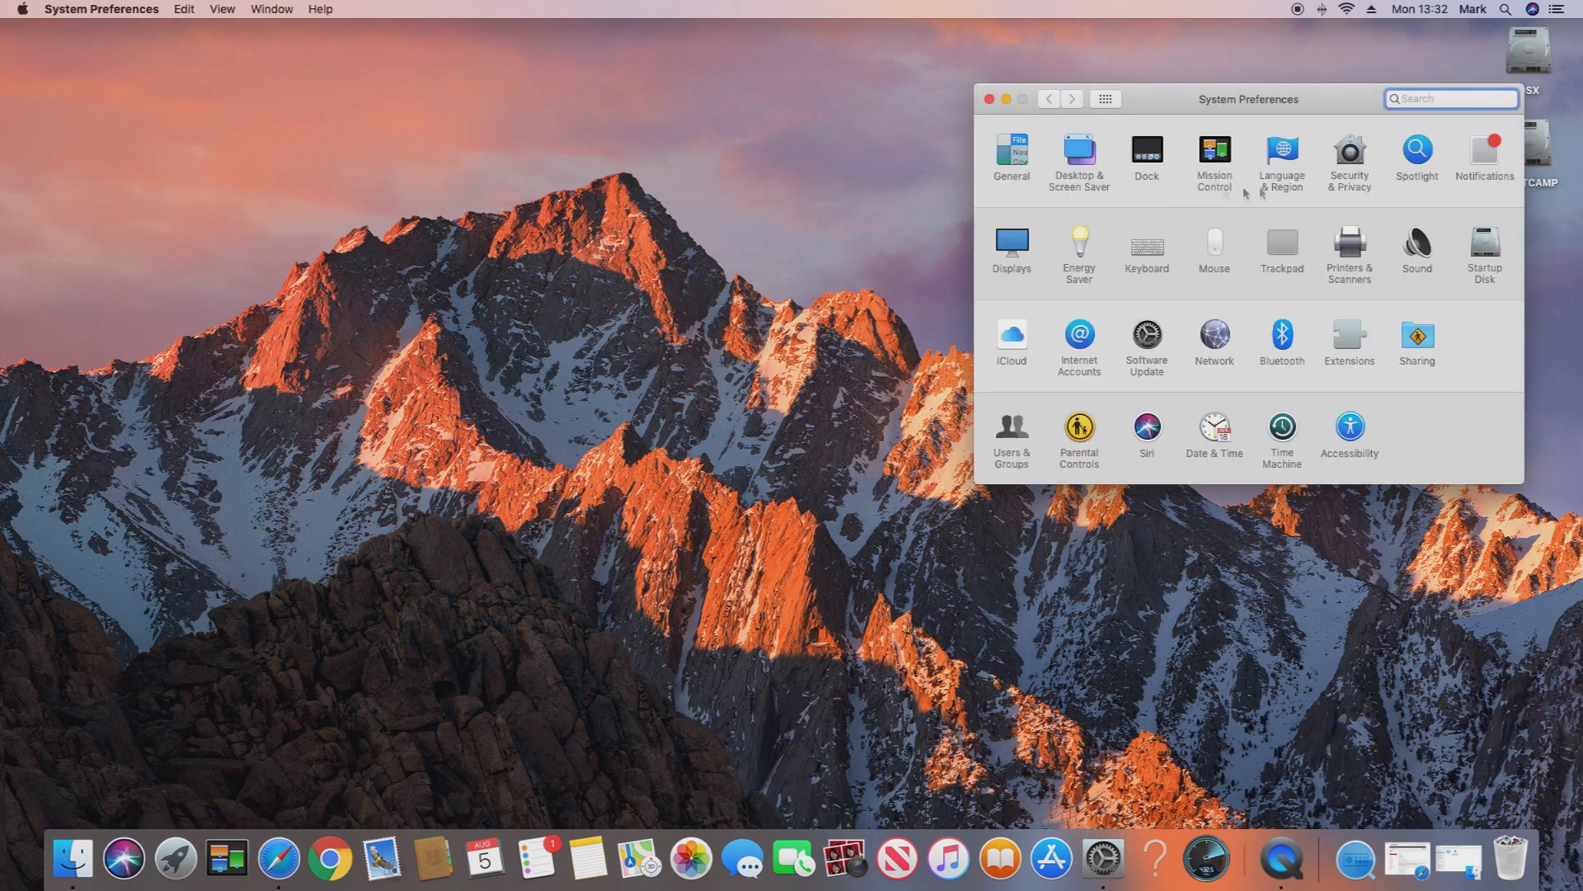
{"action": "left_click", "coordinate": [1361, 179]}
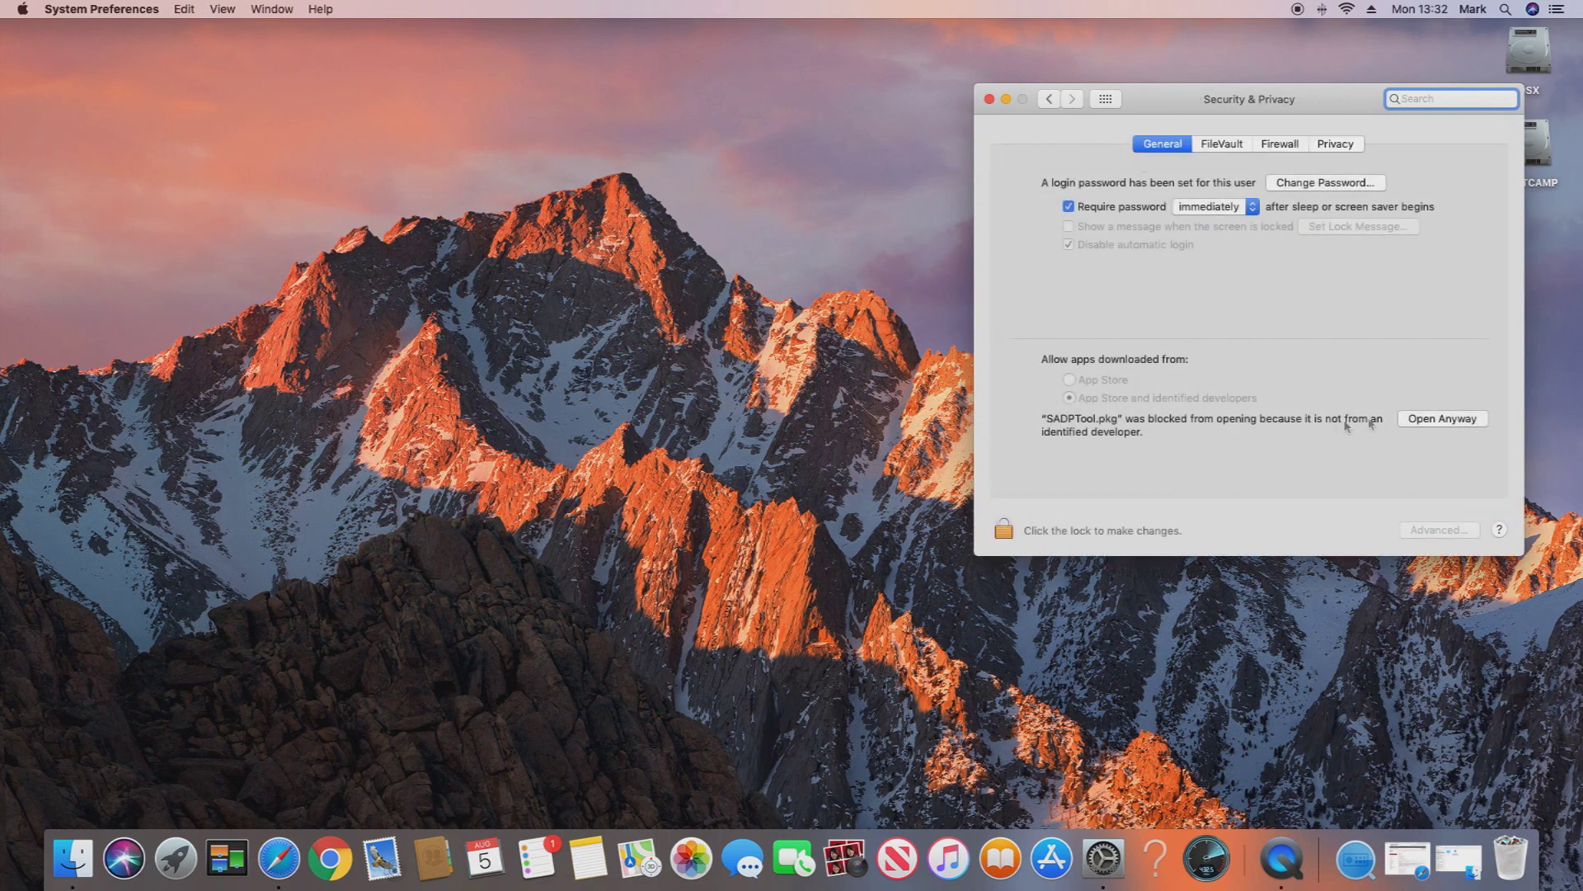
{"action": "left_click", "coordinate": [1456, 421]}
{"action": "left_click", "coordinate": [853, 320]}
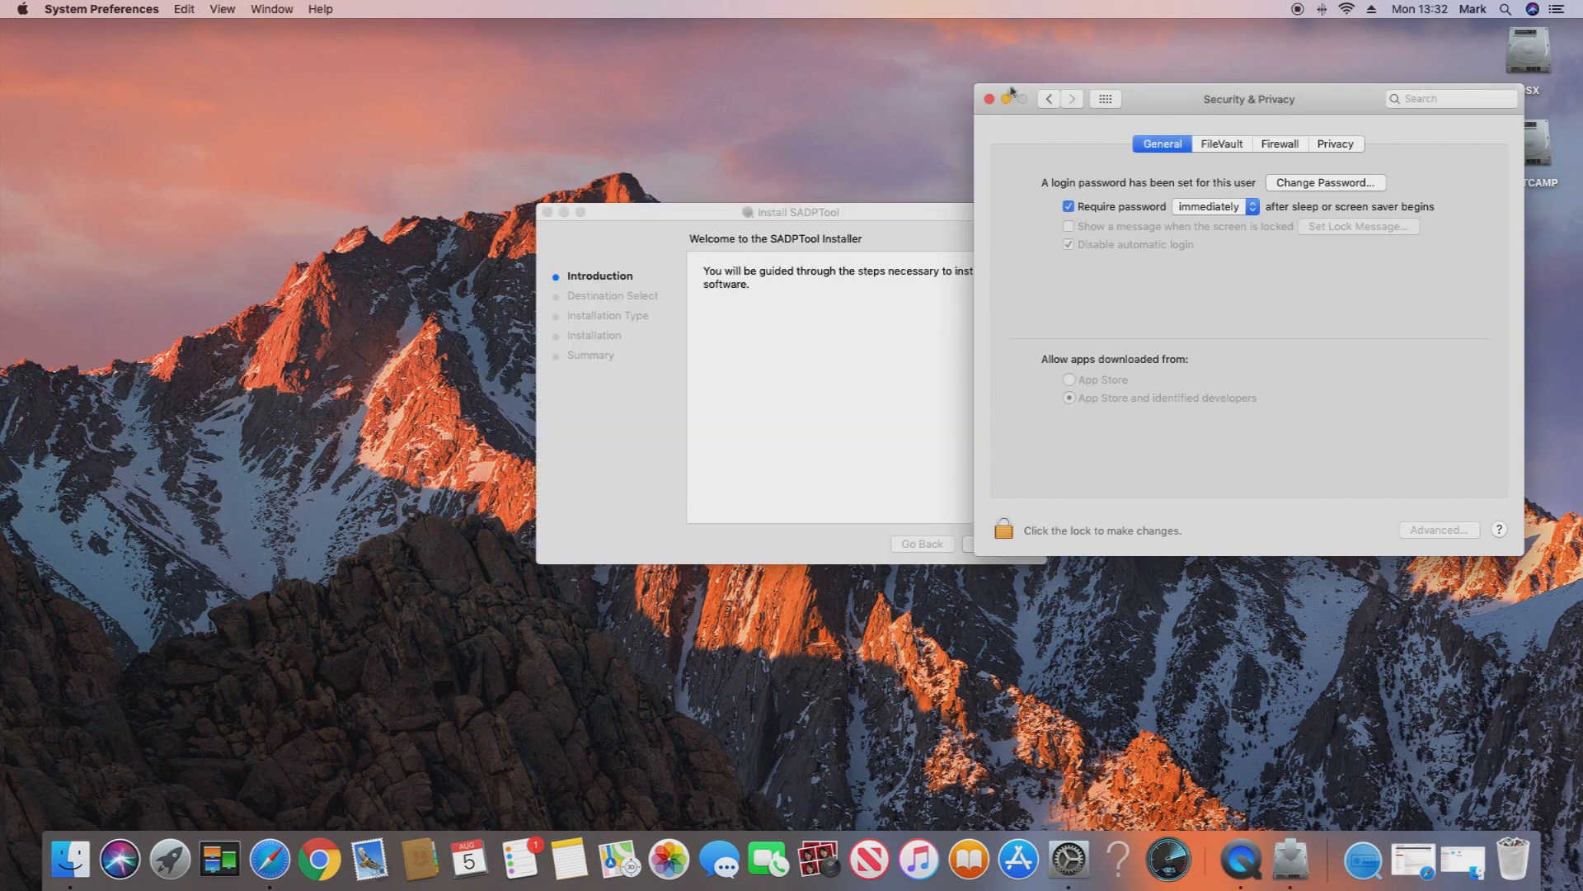
Step: Run the SADPTool installer through Install, authorise with the admin password, and close it when finished
{"action": "left_click", "coordinate": [989, 99]}
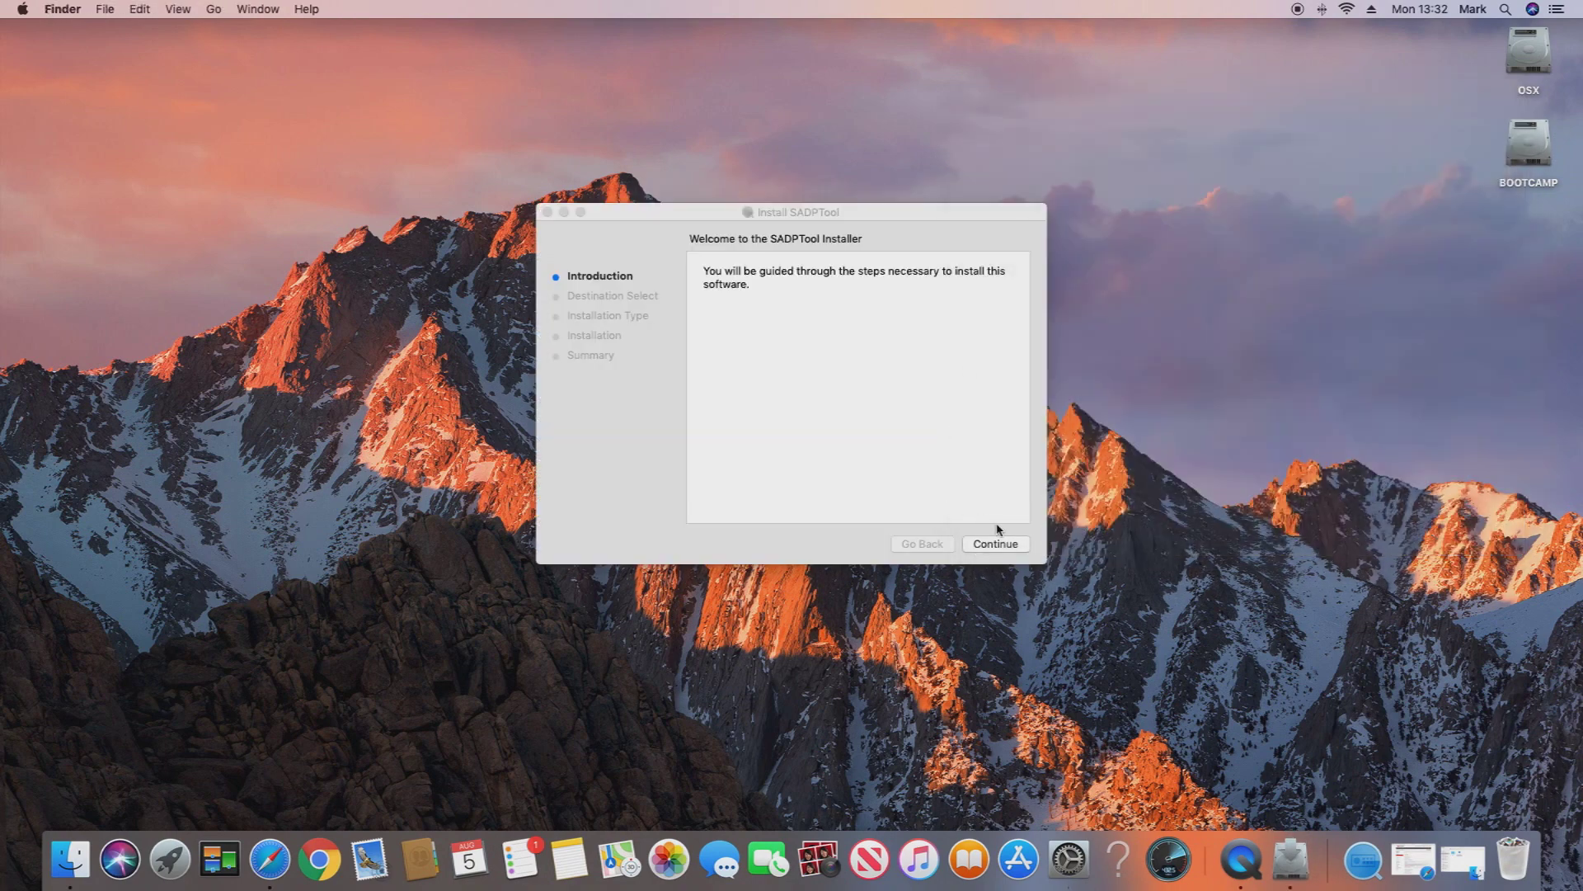
{"action": "left_click", "coordinate": [1003, 549]}
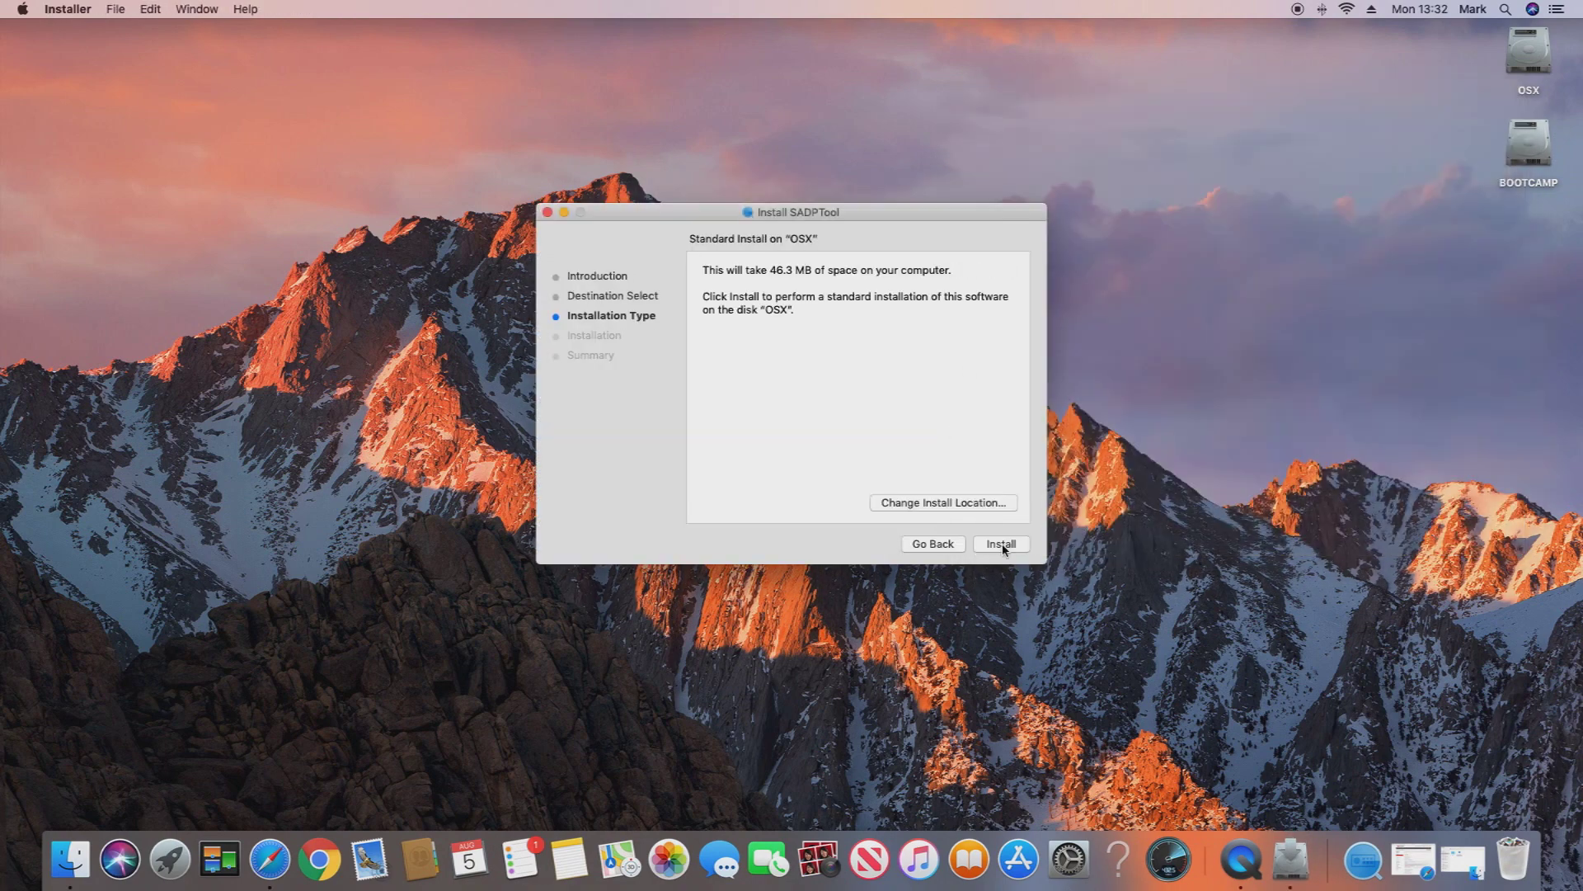
{"action": "left_click", "coordinate": [1004, 548]}
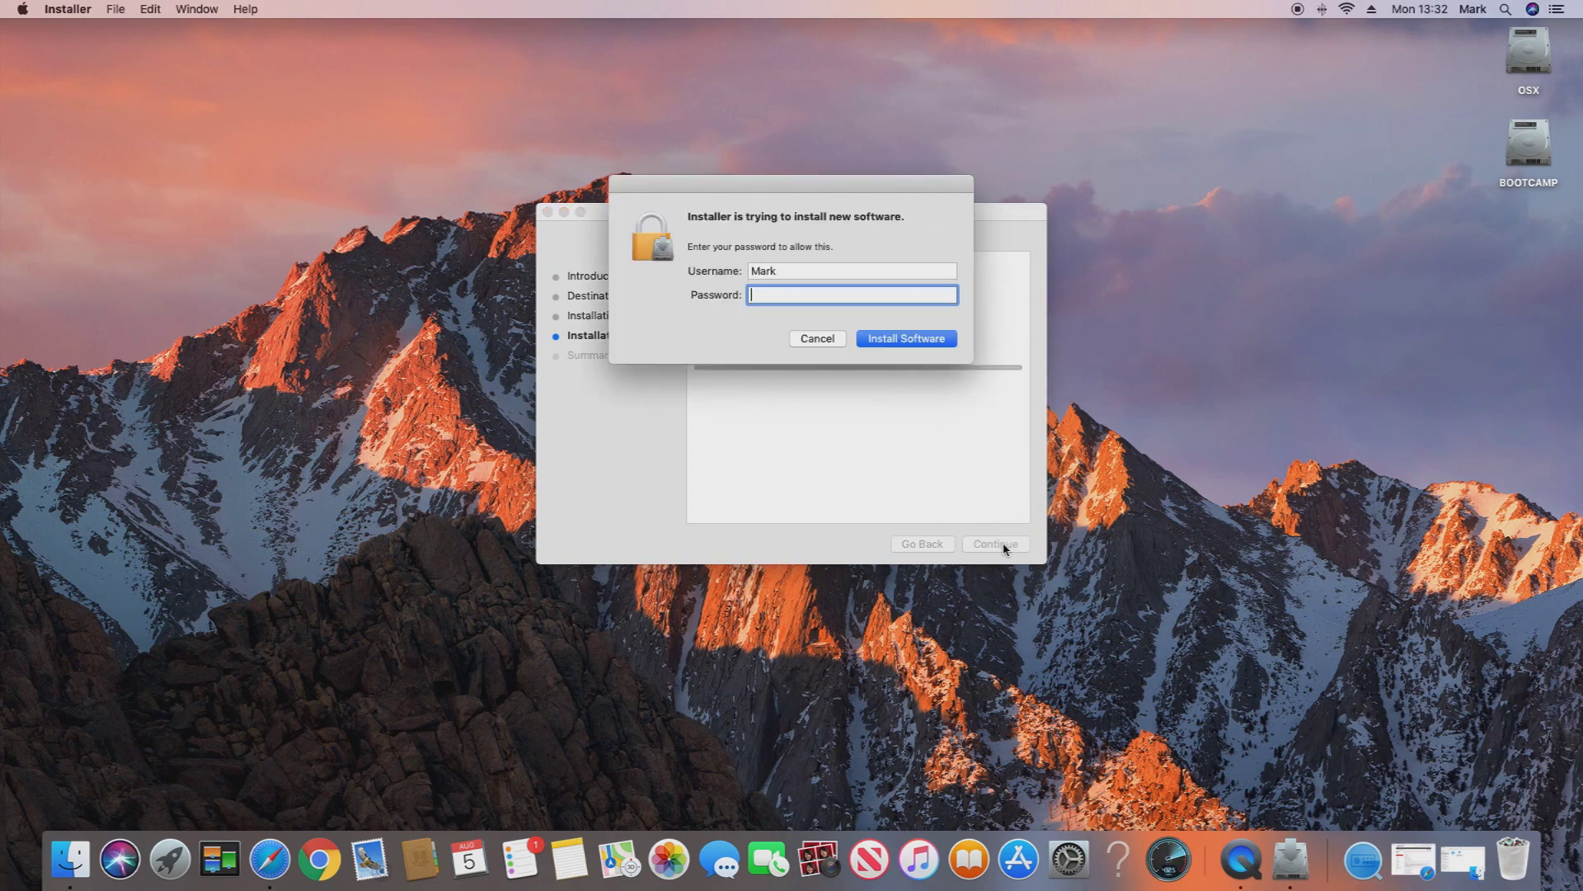
{"action": "type", "text": "********"}
{"action": "key", "text": "Return"}
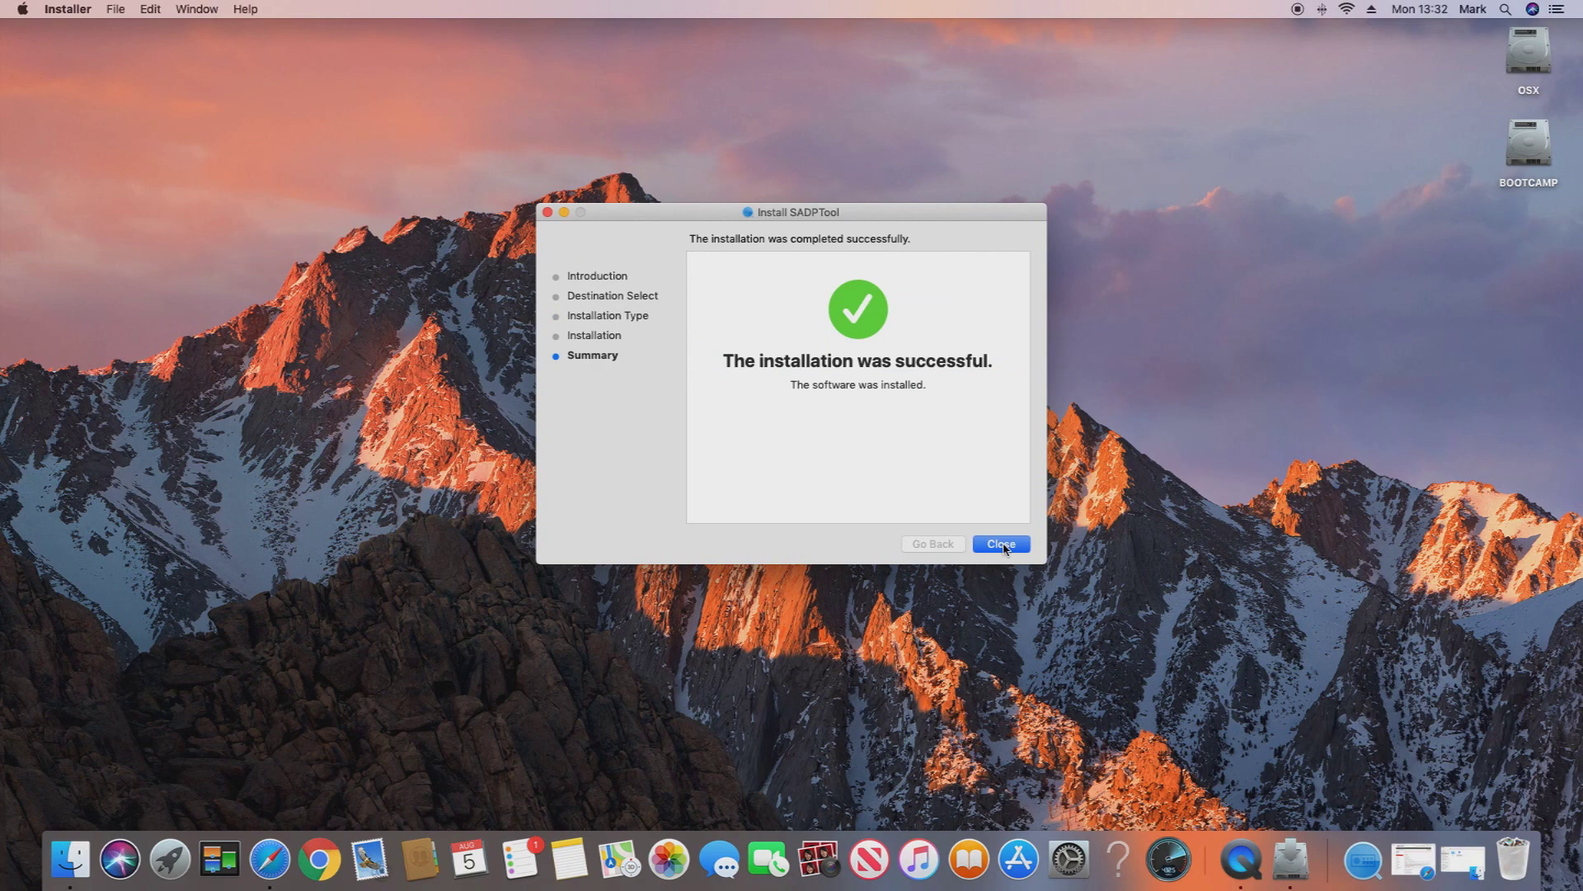
{"action": "left_click", "coordinate": [1006, 548]}
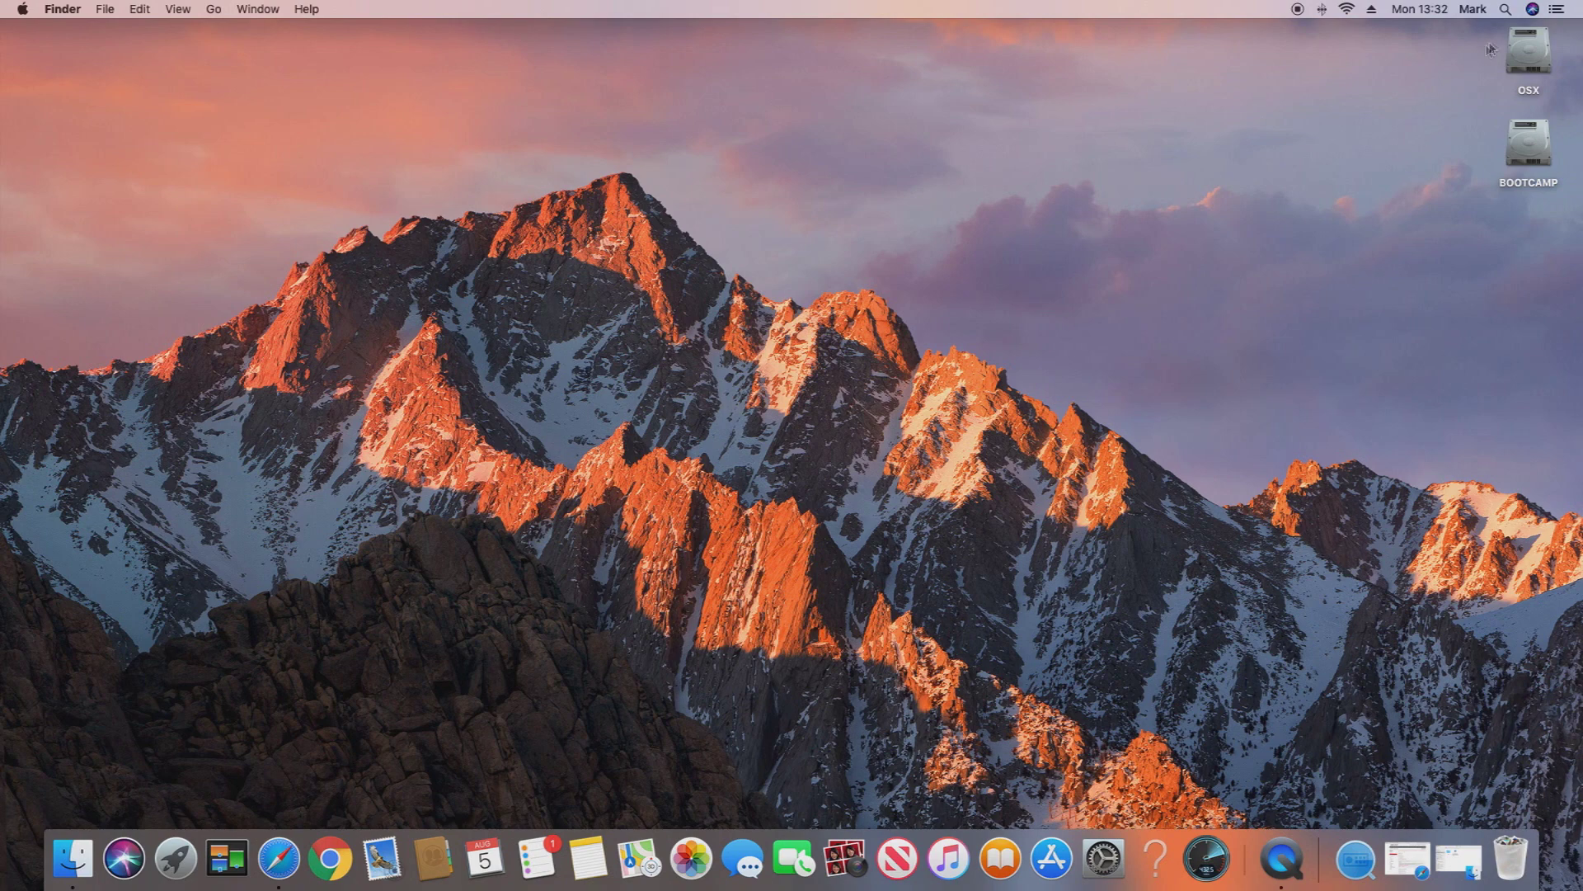
Step: Find SADPTool with Spotlight by searching 'sadp' and launch it
{"action": "left_click", "coordinate": [1506, 12]}
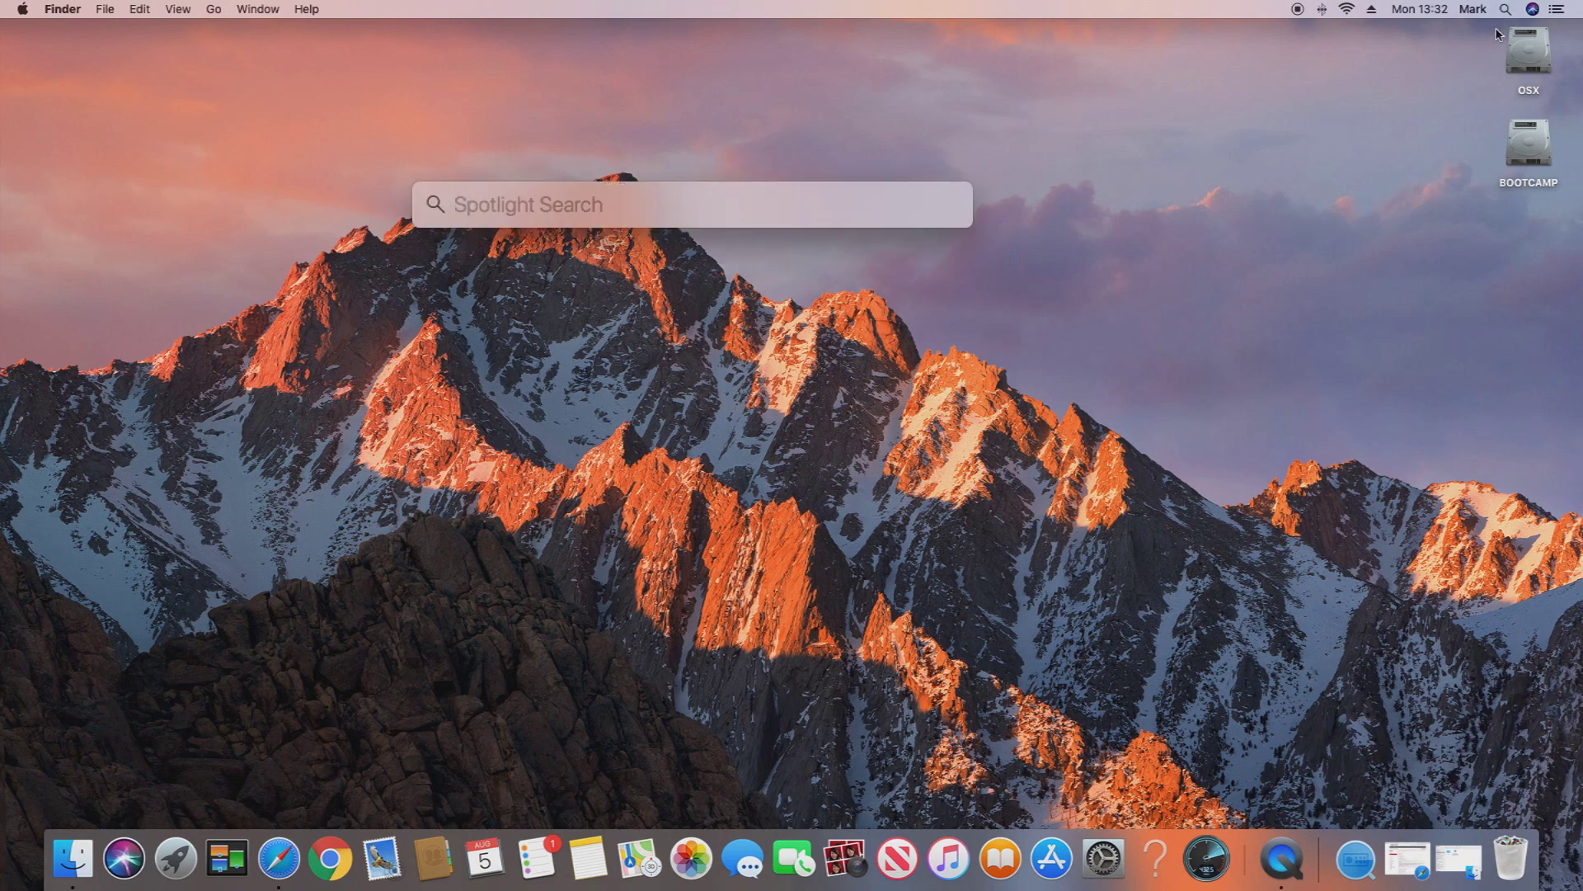
{"action": "type", "text": "sadp"}
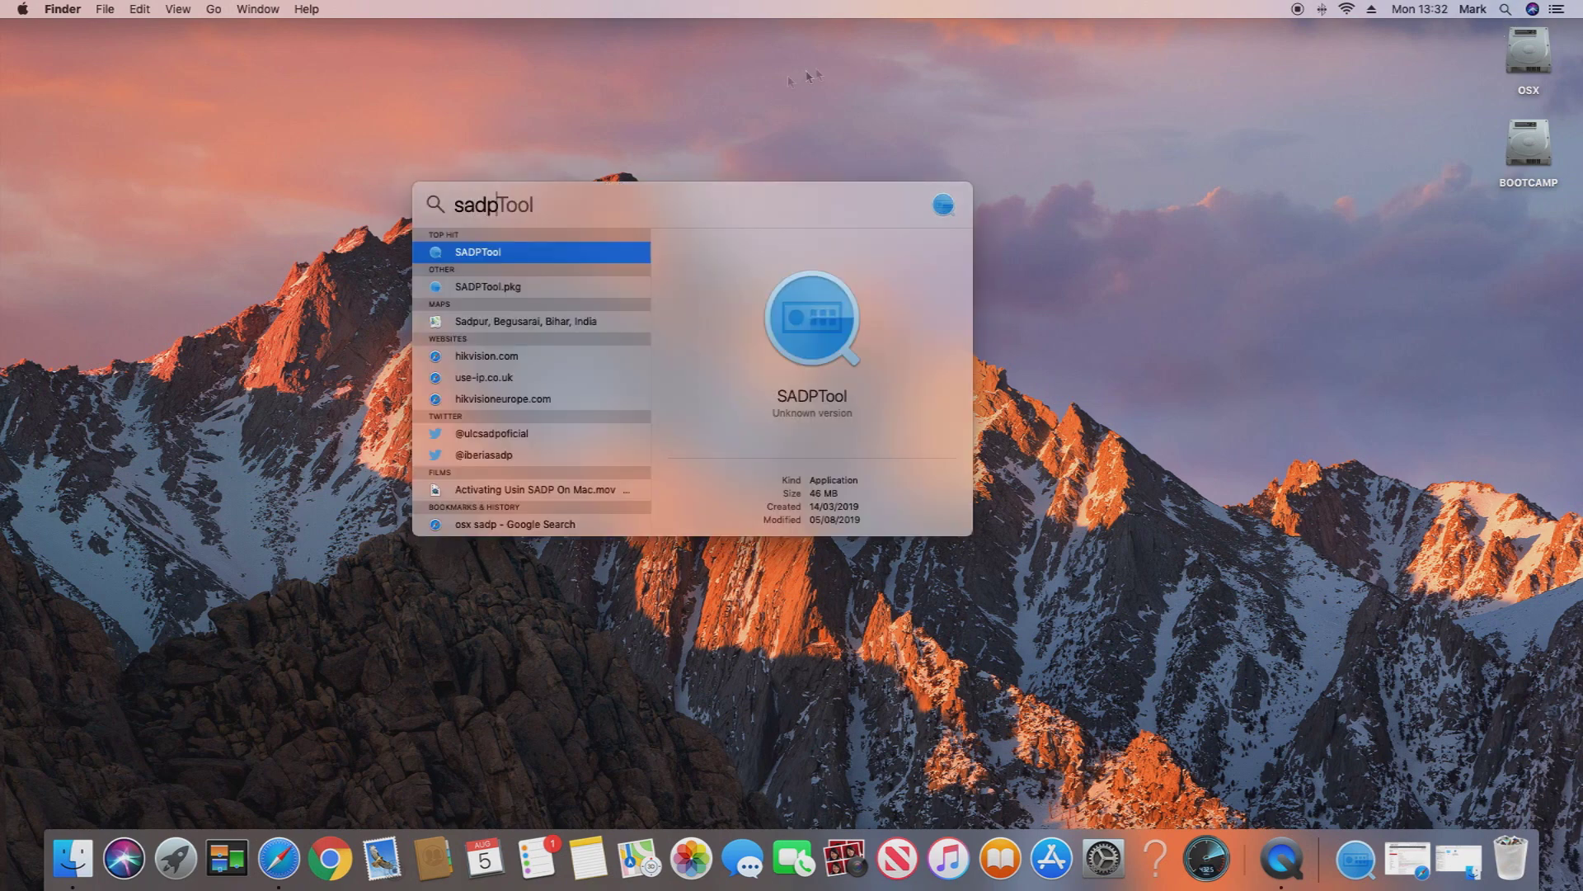
{"action": "left_click", "coordinate": [490, 259]}
{"action": "scroll", "coordinate": [491, 259], "scroll_direction": "down", "scroll_amount": 3}
{"action": "scroll", "coordinate": [491, 259], "scroll_direction": "down", "scroll_amount": 2}
{"action": "scroll", "coordinate": [491, 259], "scroll_direction": "up", "scroll_amount": 5}
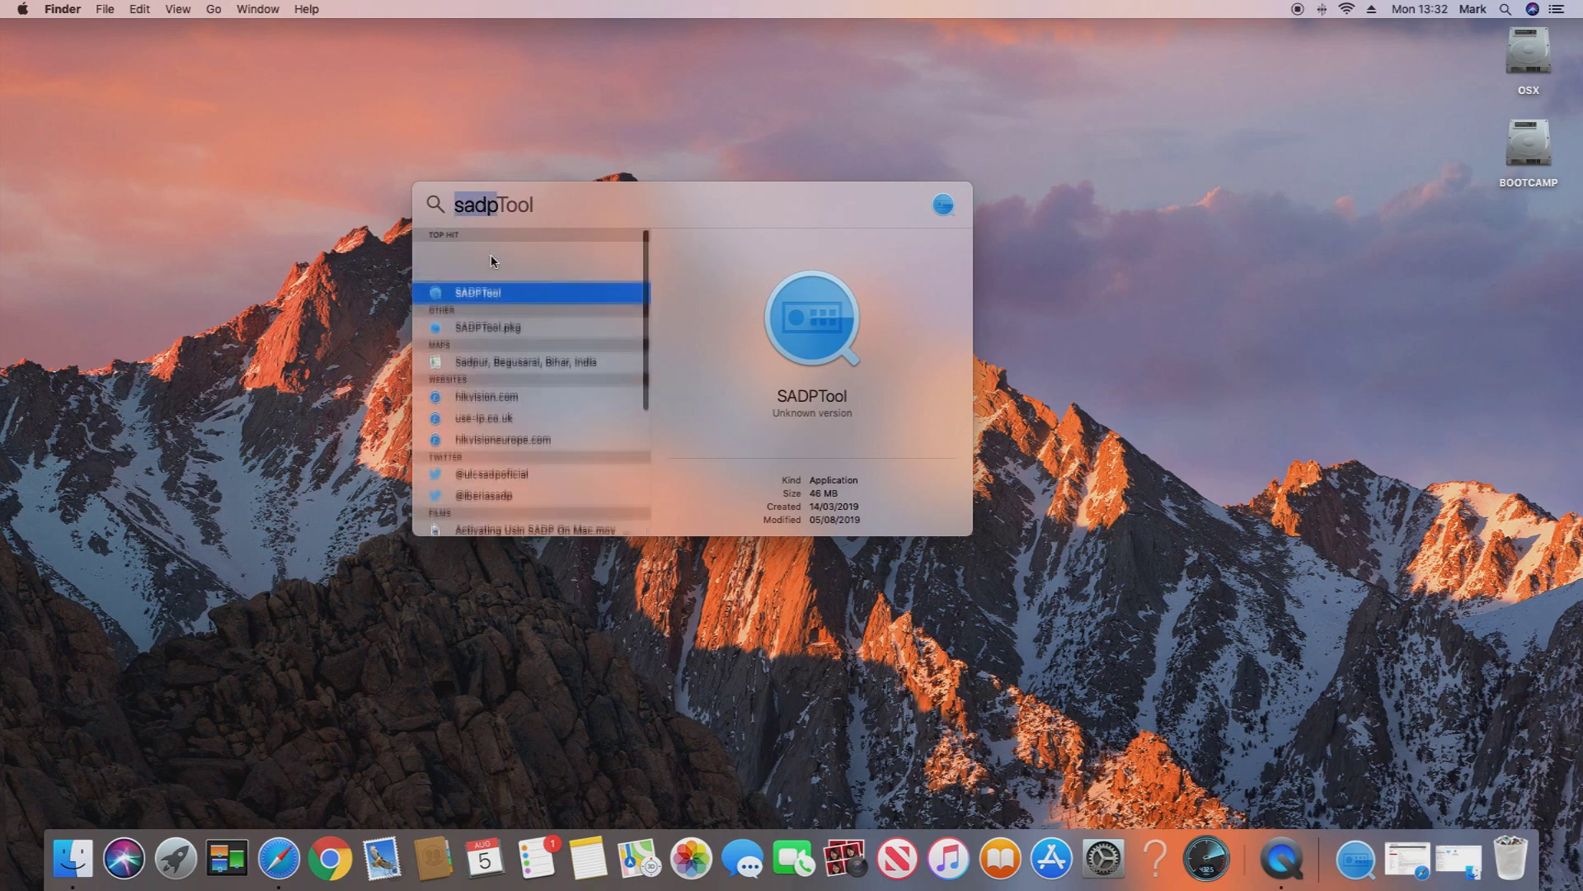
{"action": "key", "text": "Return"}
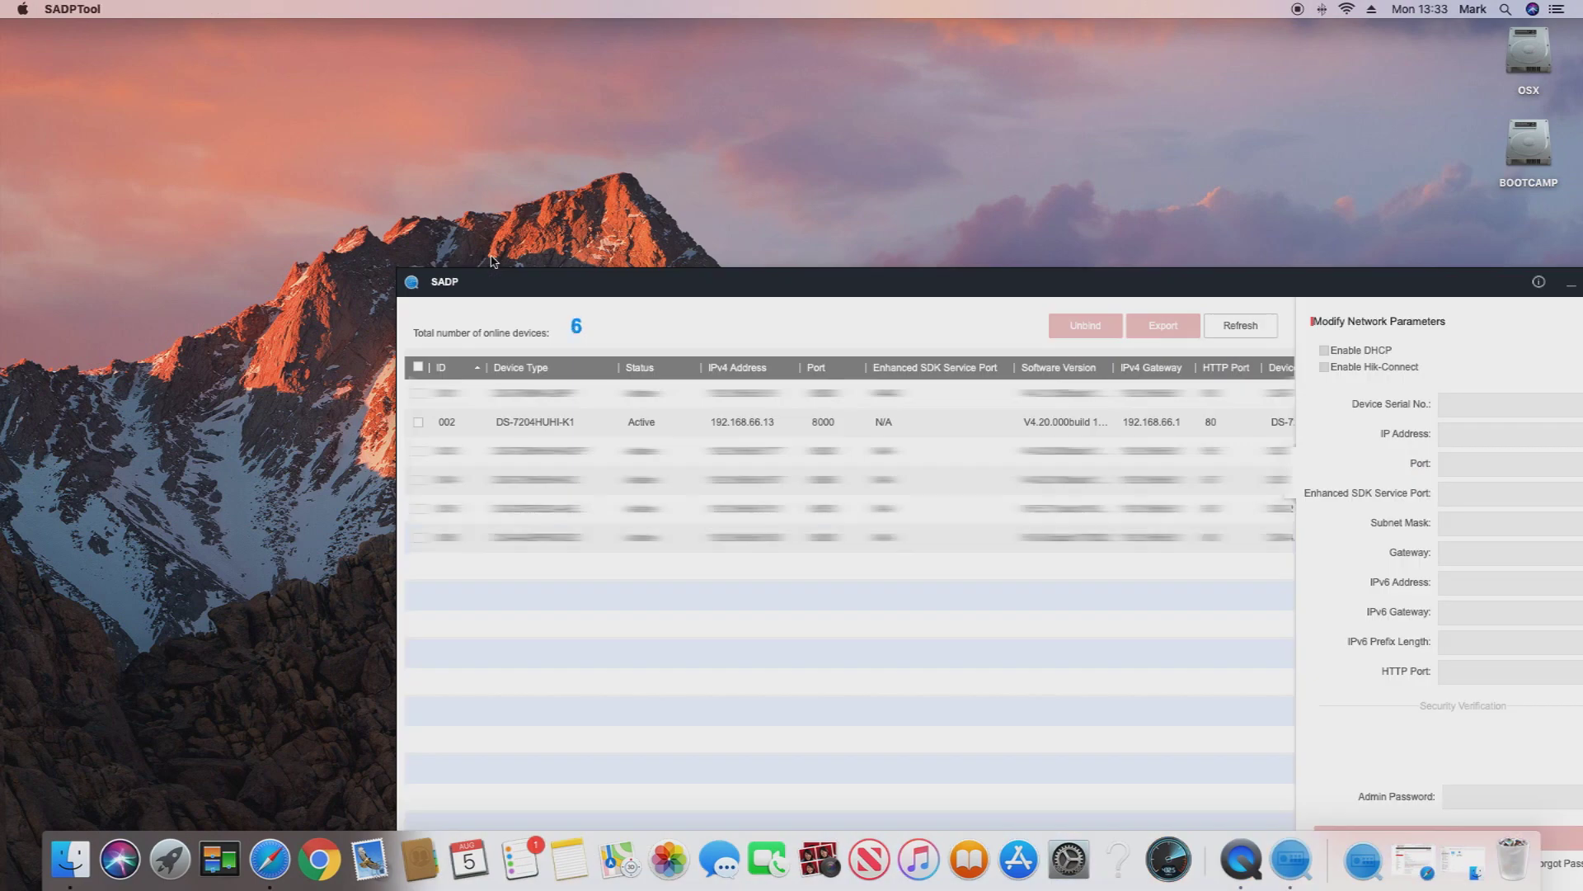
Step: Reposition the SADP window and tick the DS-7204HUHI-K1 device (ID 002) in the online list
{"action": "left_click_drag", "start_coordinate": [1152, 286], "coordinate": [929, 111]}
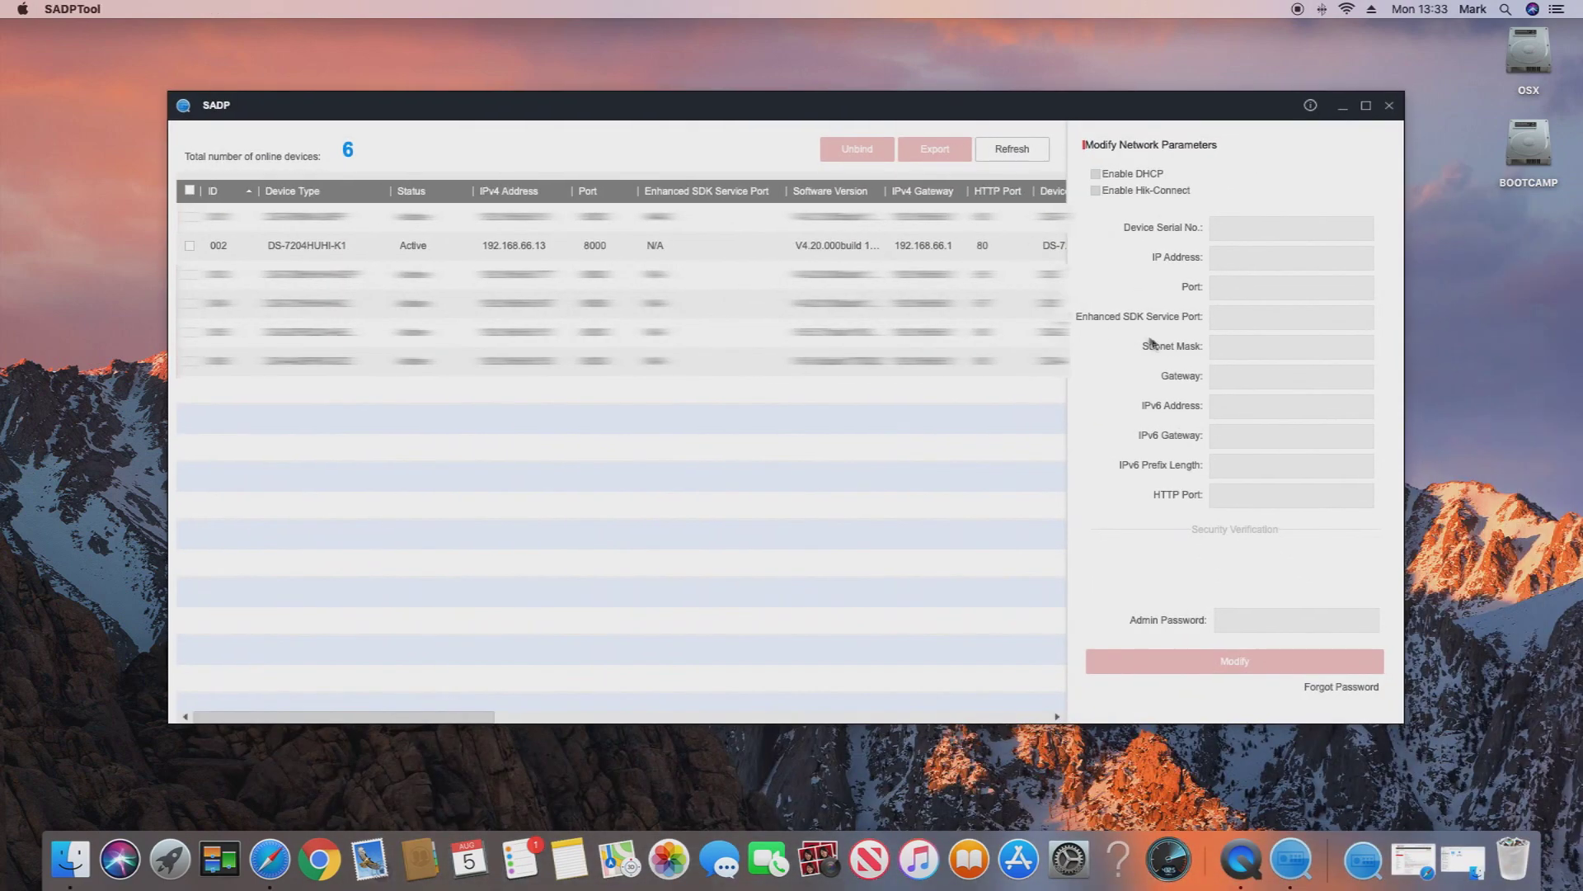
{"action": "left_click", "coordinate": [1070, 310]}
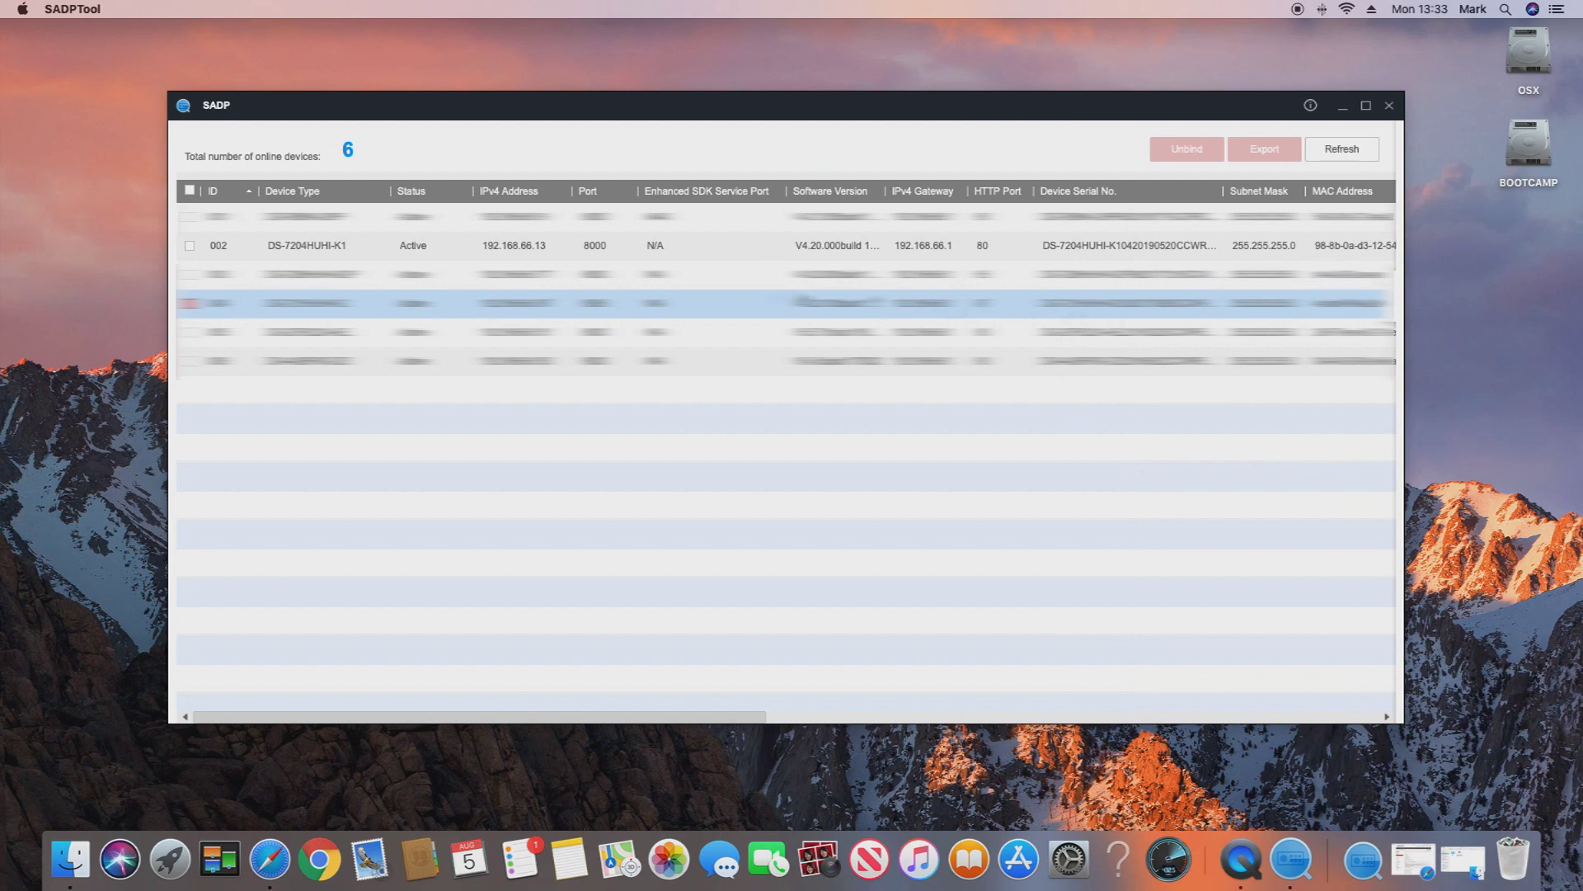
{"action": "left_click", "coordinate": [558, 249]}
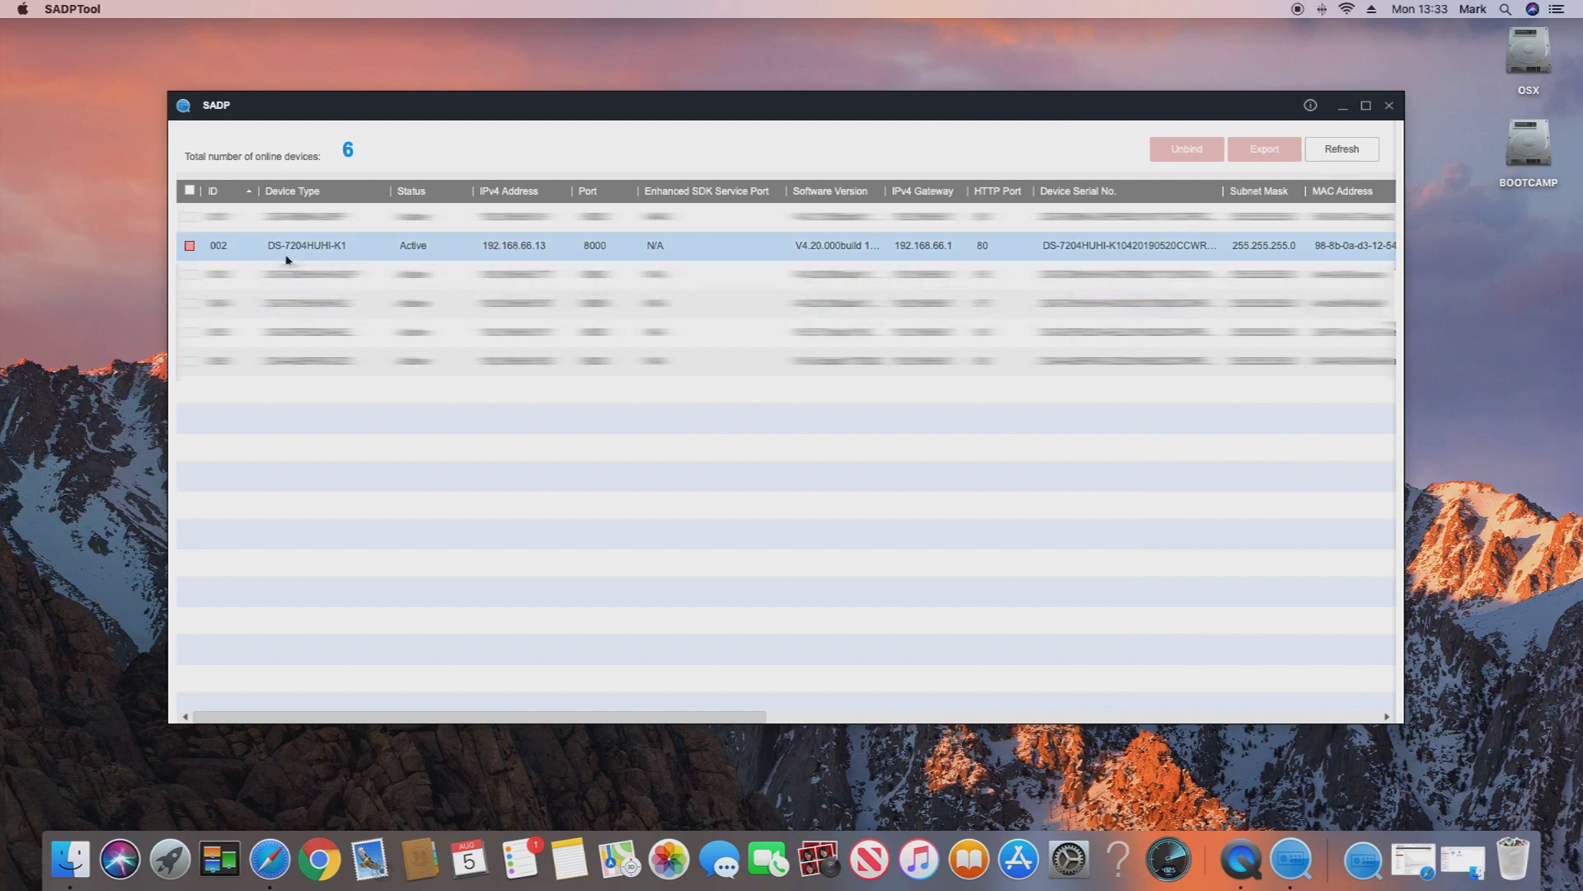
{"action": "left_click", "coordinate": [189, 246]}
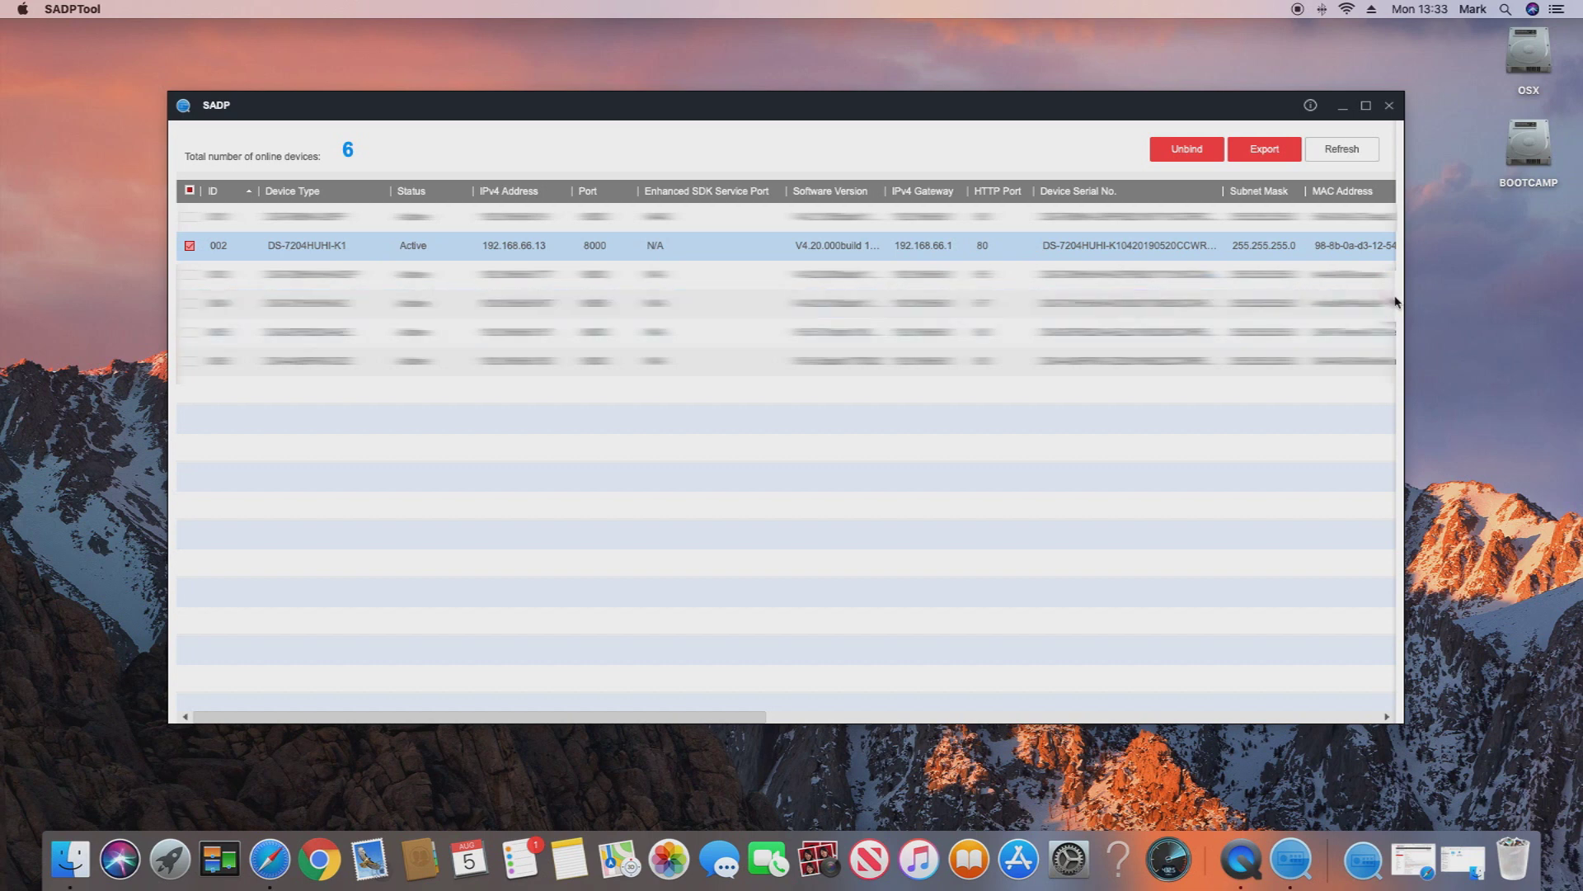
Step: Show the DVR's network parameters and start Forgot Password for it
{"action": "left_click", "coordinate": [1396, 303]}
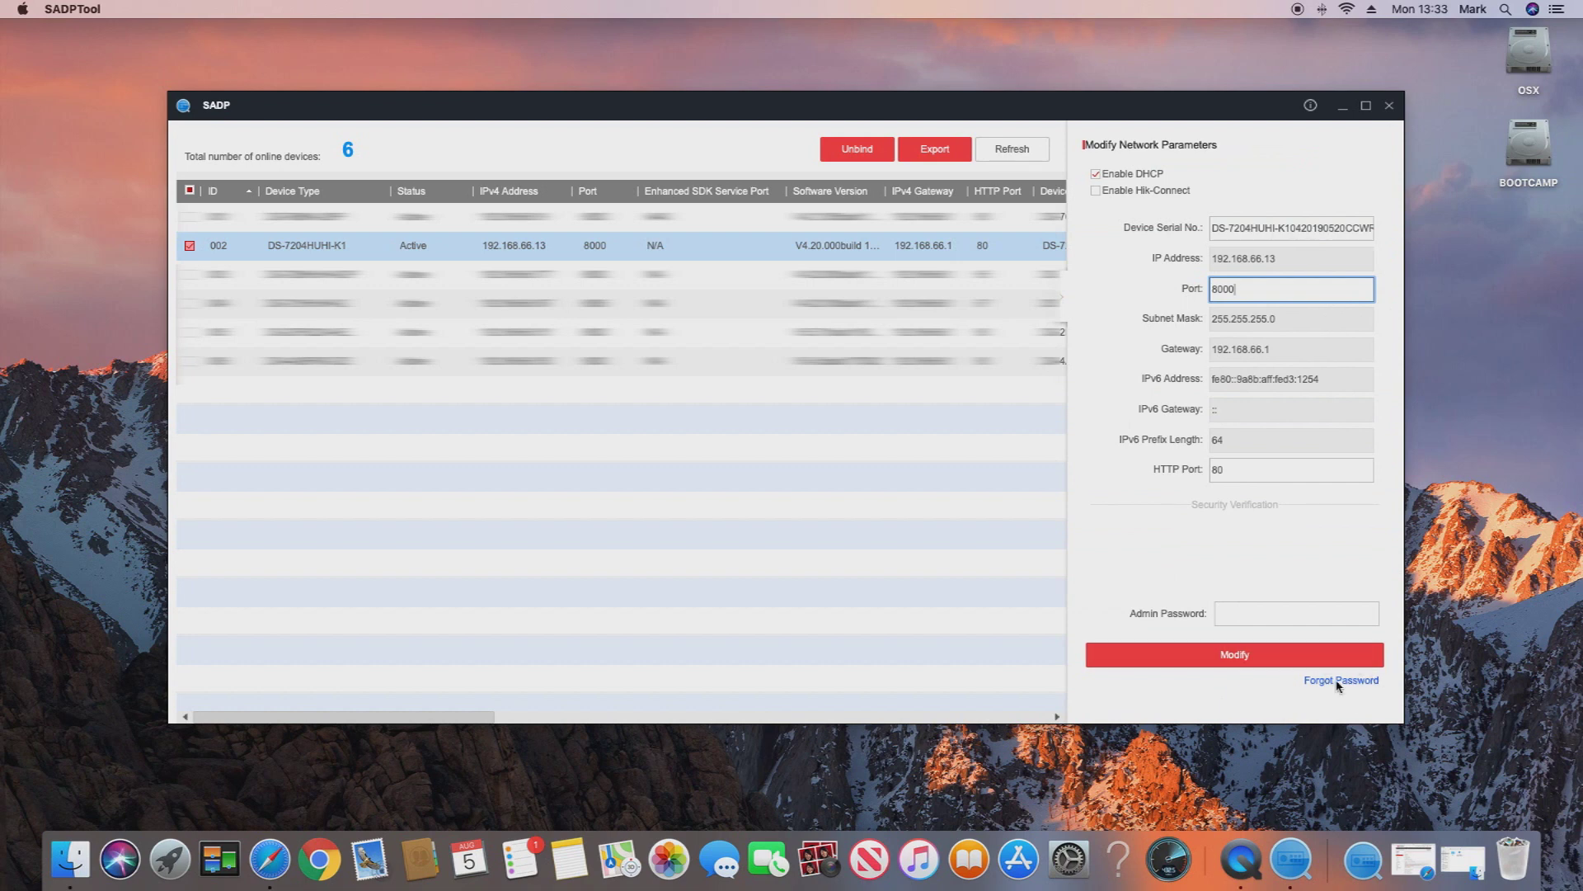
{"action": "left_click", "coordinate": [1340, 682]}
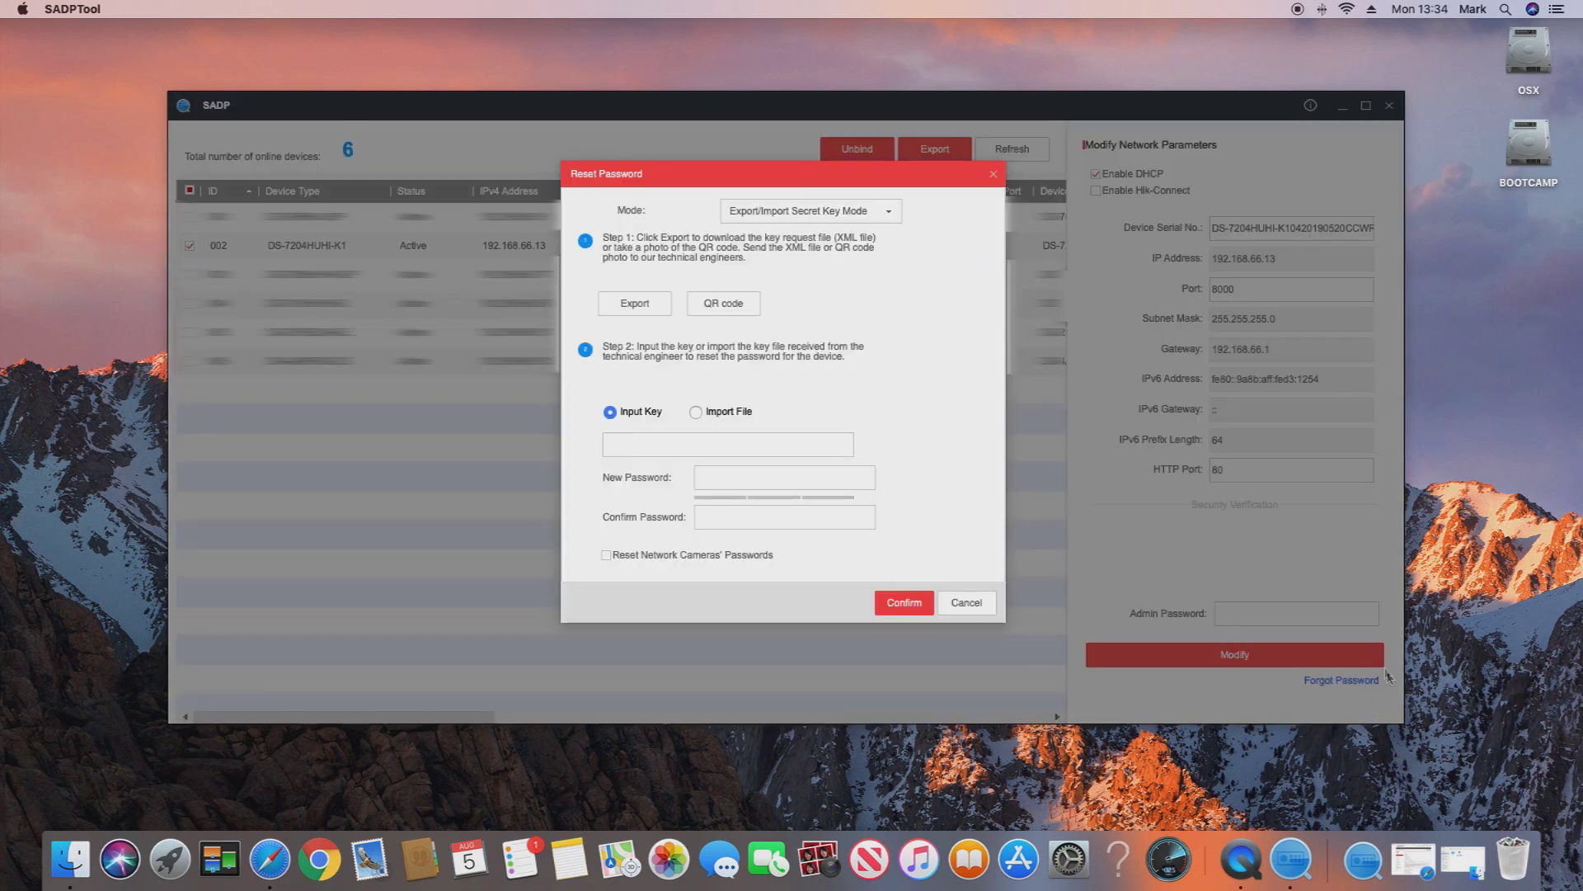
Step: Switch the reset to GUID Mode and import the DS-7204 XML file from Documents as the GUID
{"action": "left_click", "coordinate": [866, 213]}
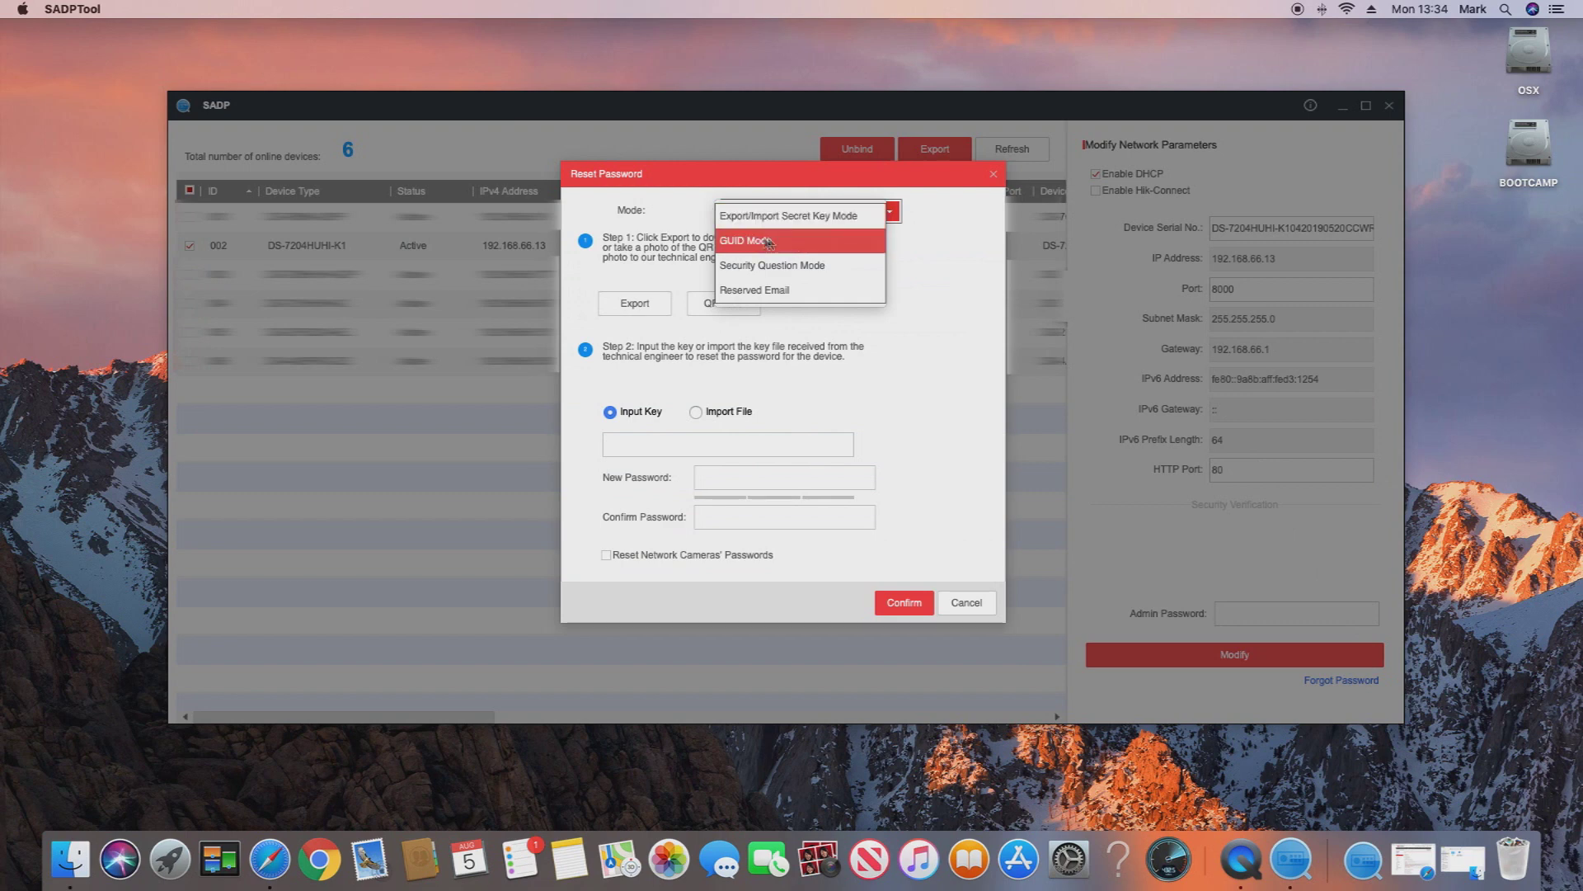
{"action": "left_click", "coordinate": [804, 243]}
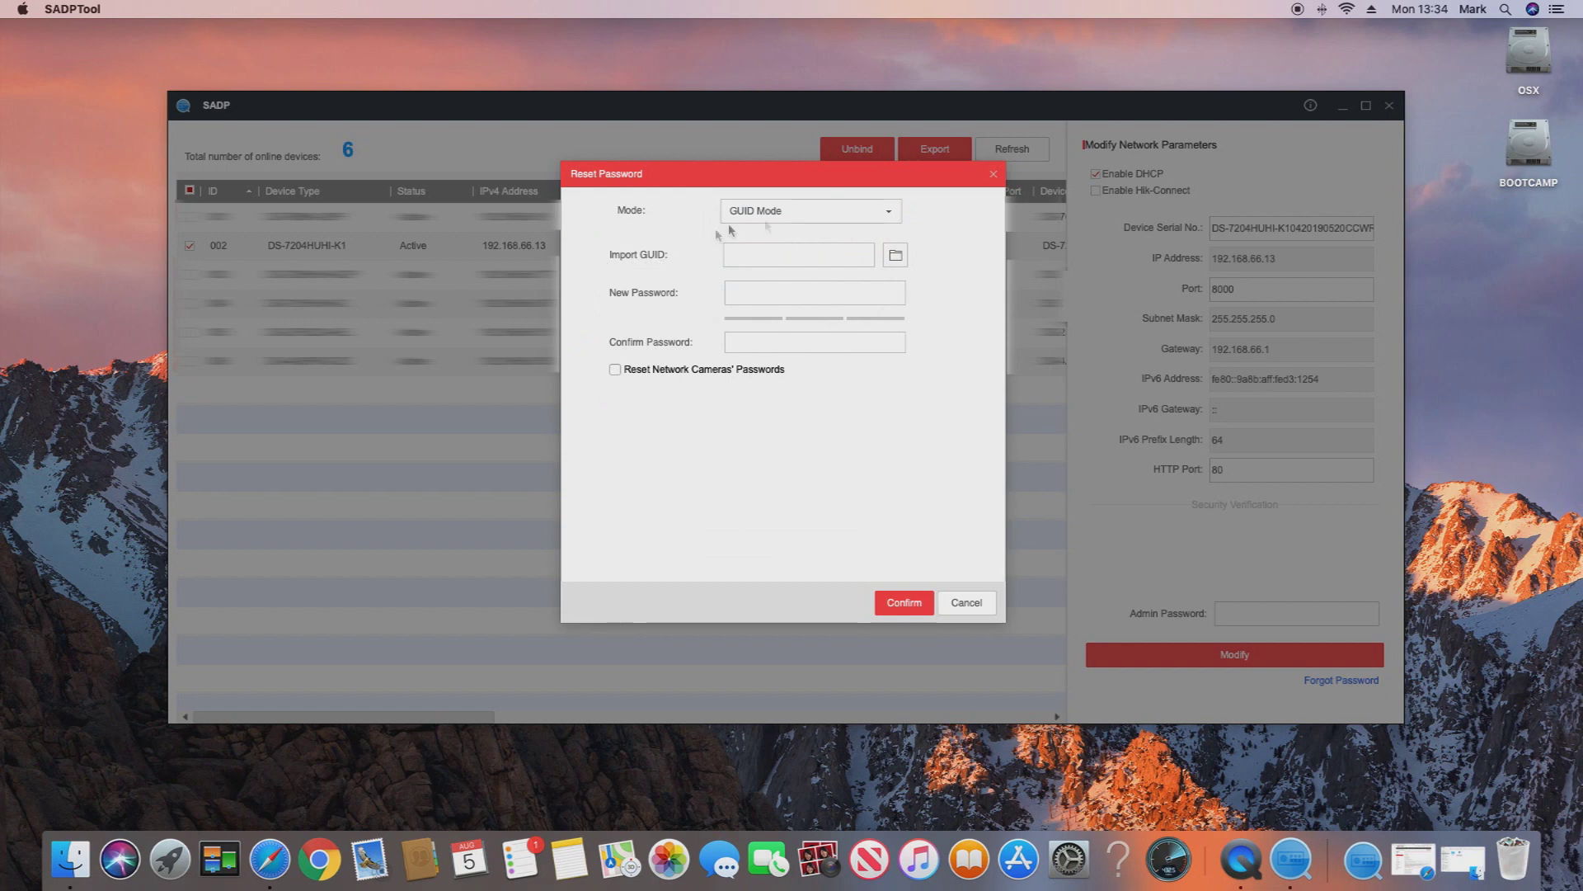
{"action": "left_click", "coordinate": [894, 254]}
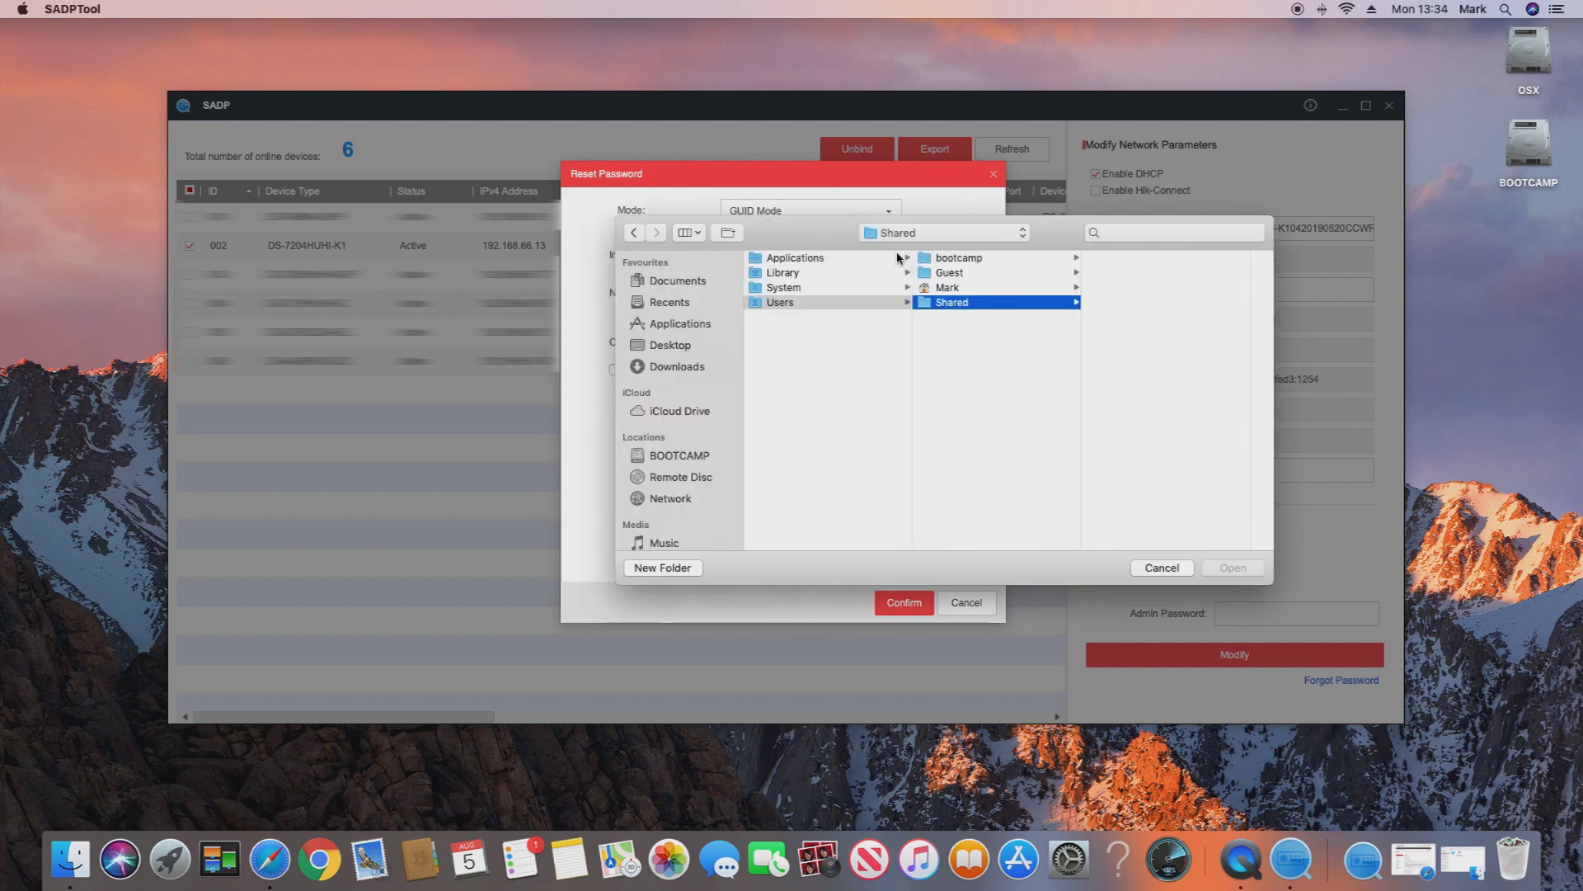
{"action": "left_click", "coordinate": [678, 283]}
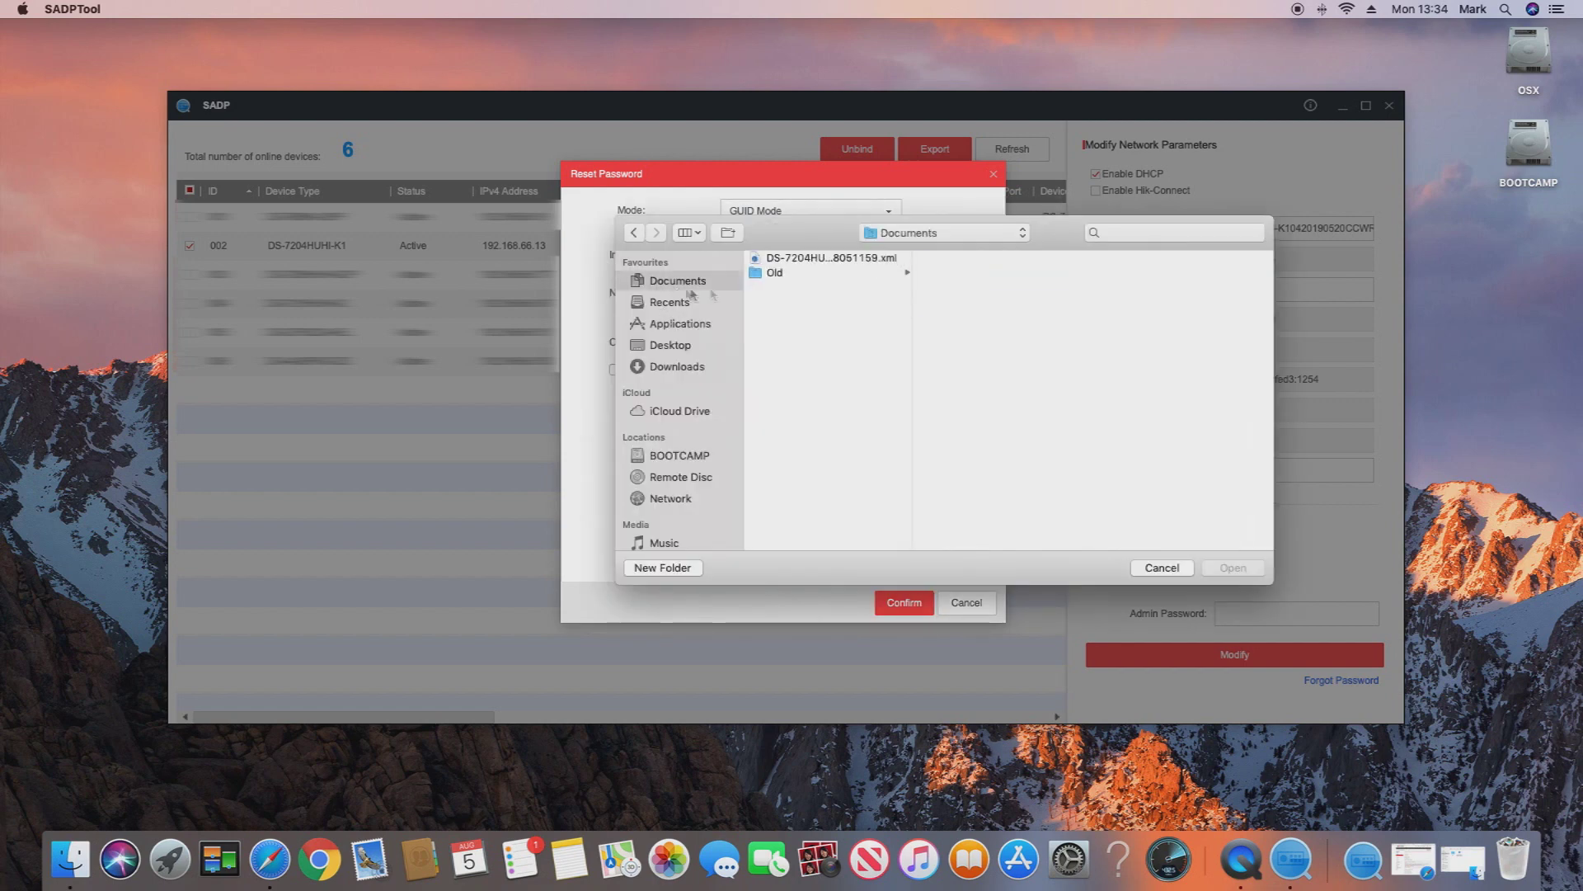
{"action": "double_click", "coordinate": [826, 262]}
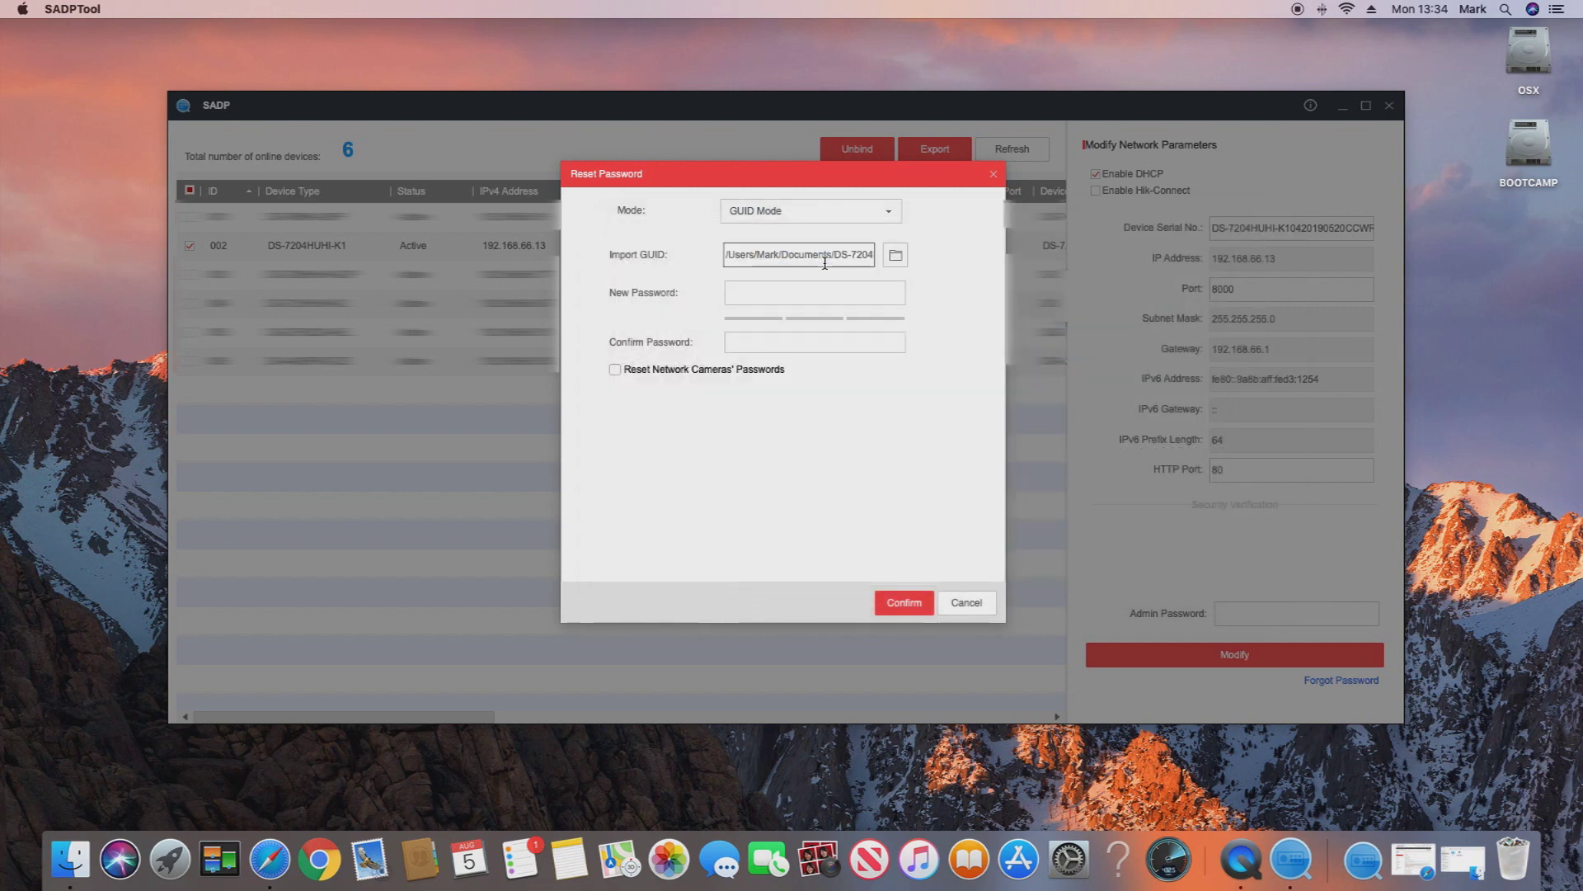
Step: Enter and confirm the new admin password, include Reset Network Cameras' Passwords, and confirm the reset
{"action": "left_click", "coordinate": [777, 290]}
{"action": "type", "text": "**********"}
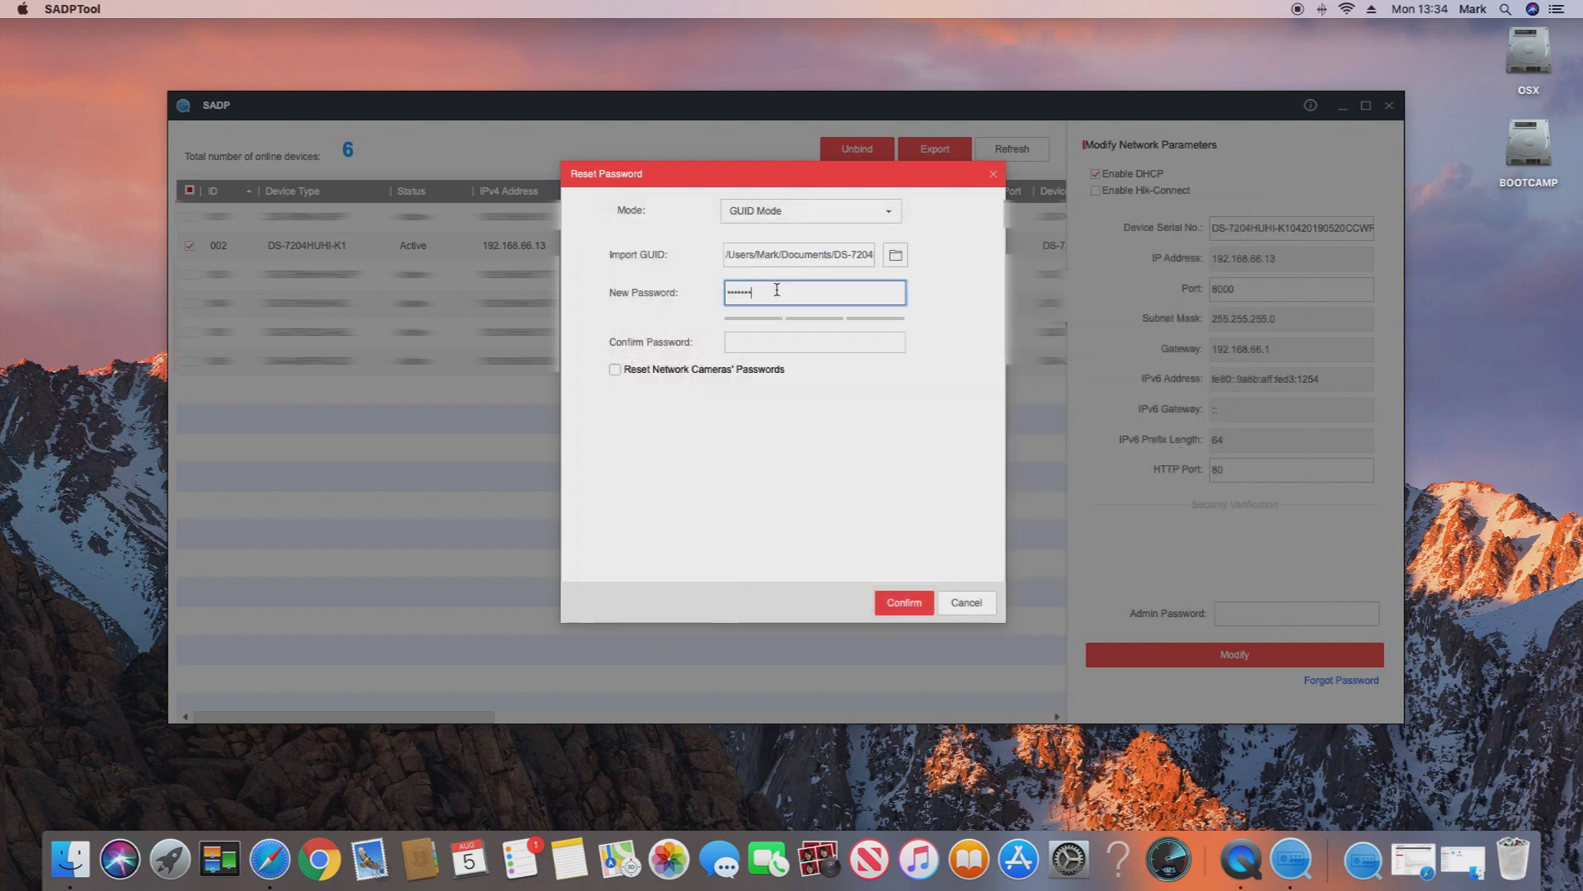
{"action": "key", "text": "Tab"}
{"action": "type", "text": "*****"}
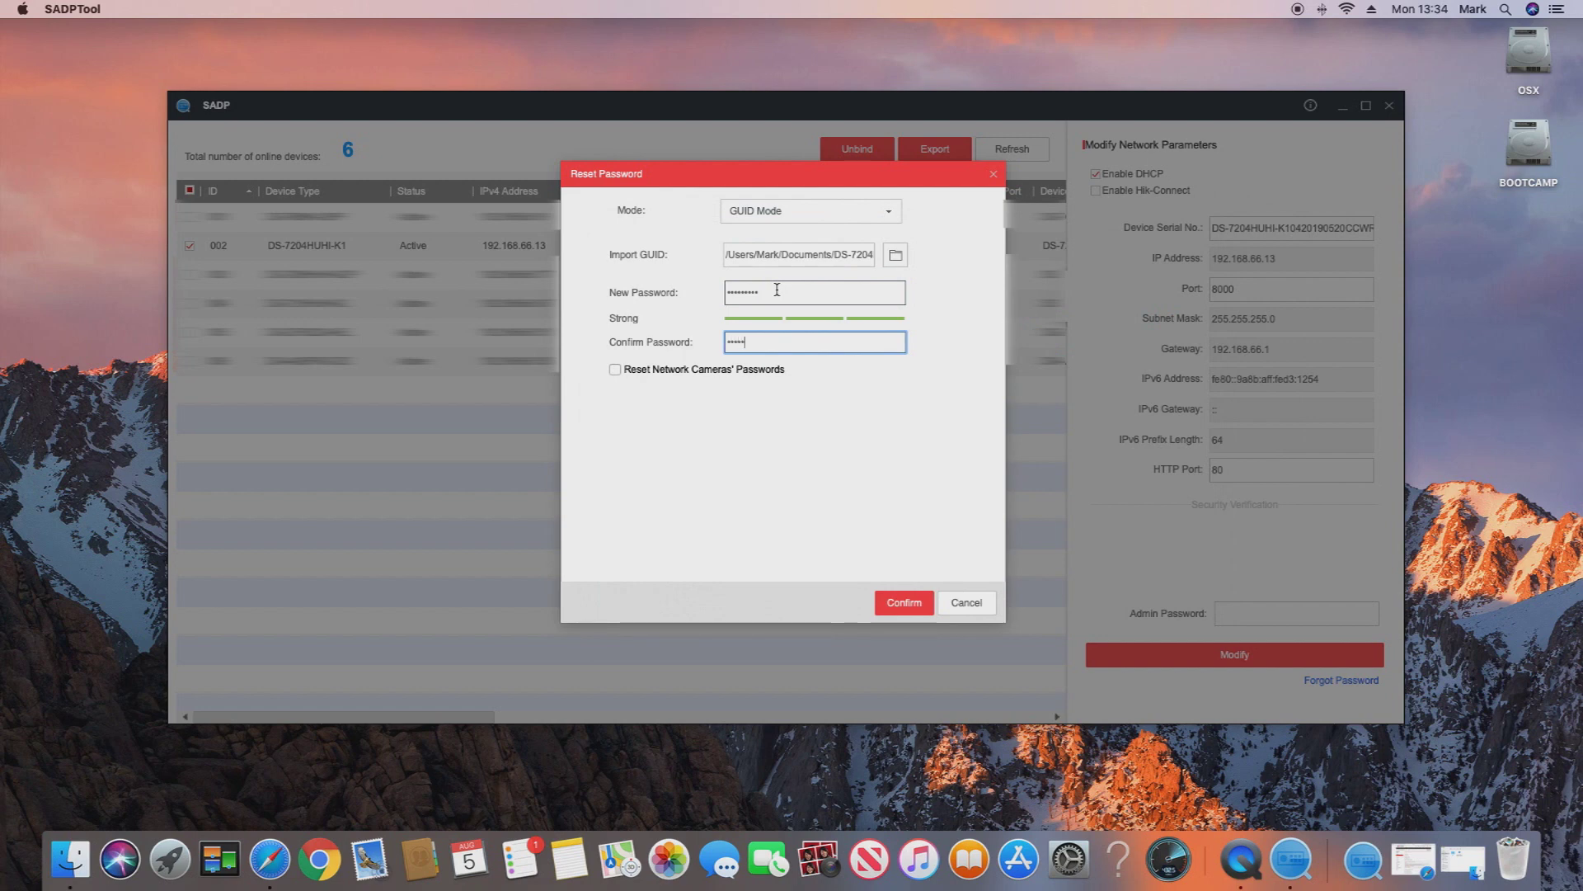
{"action": "type", "text": "****"}
{"action": "left_click", "coordinate": [614, 370]}
{"action": "left_click", "coordinate": [924, 613]}
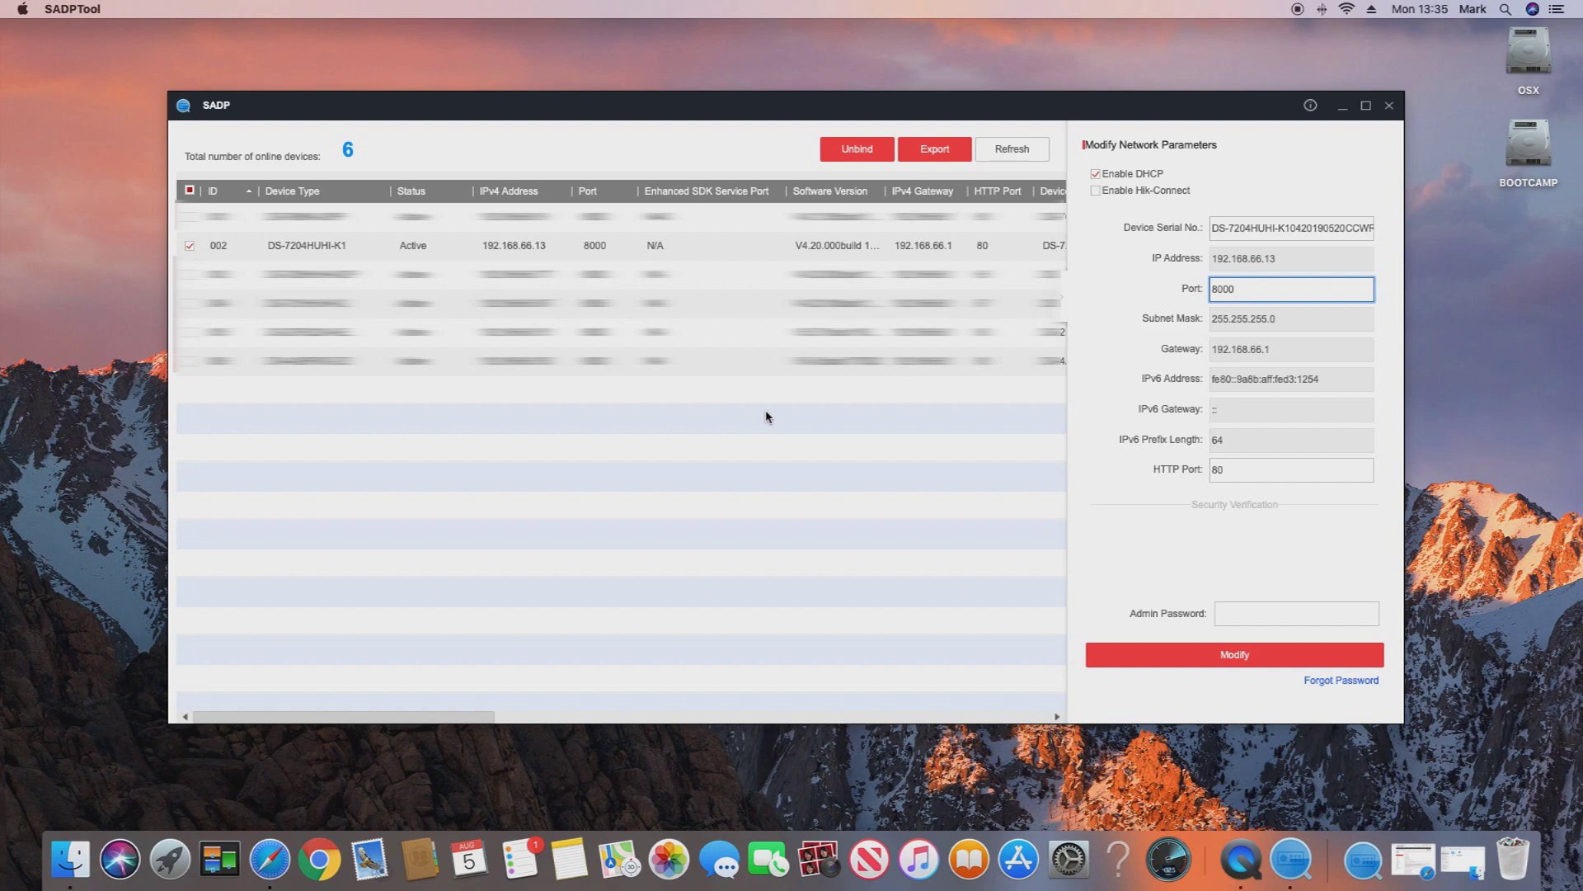
Step: Collapse the Modify Network Parameters panel so the device list shows serial numbers and MAC addresses
{"action": "left_click", "coordinate": [1068, 305]}
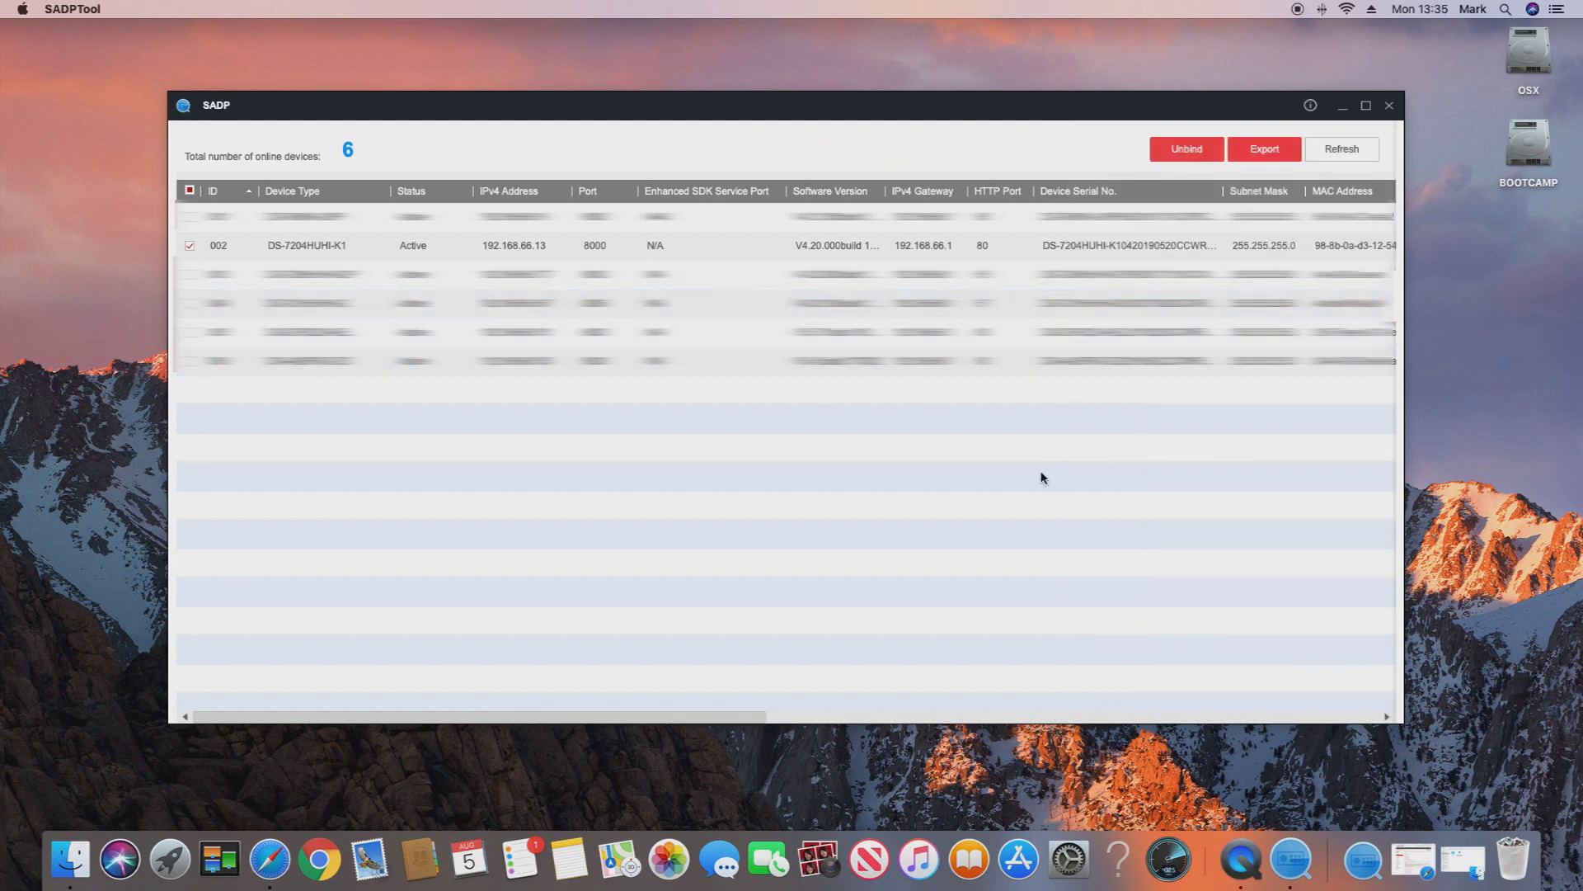